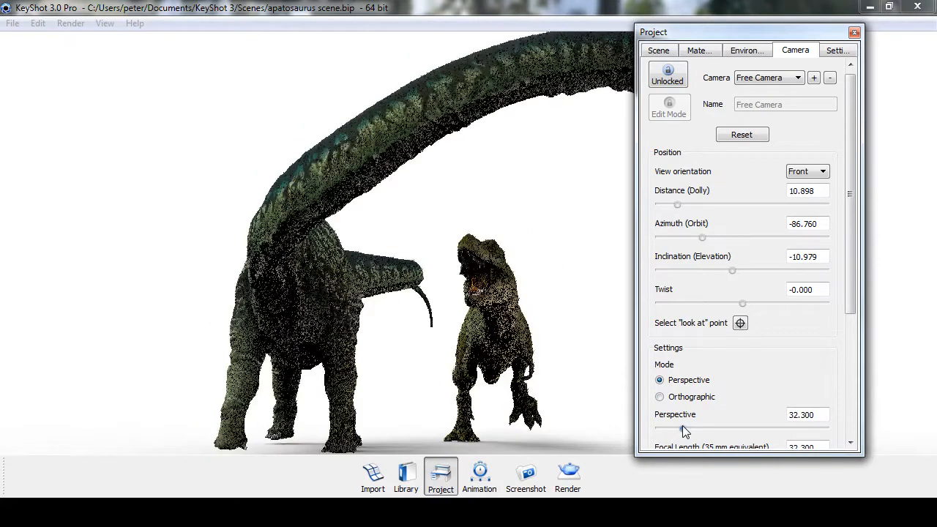
# Set the camera's look-at point on the T. rex's head and test the dolly toward it
pyautogui.moveTo(565, 370); pyautogui.dragTo(572, 370)
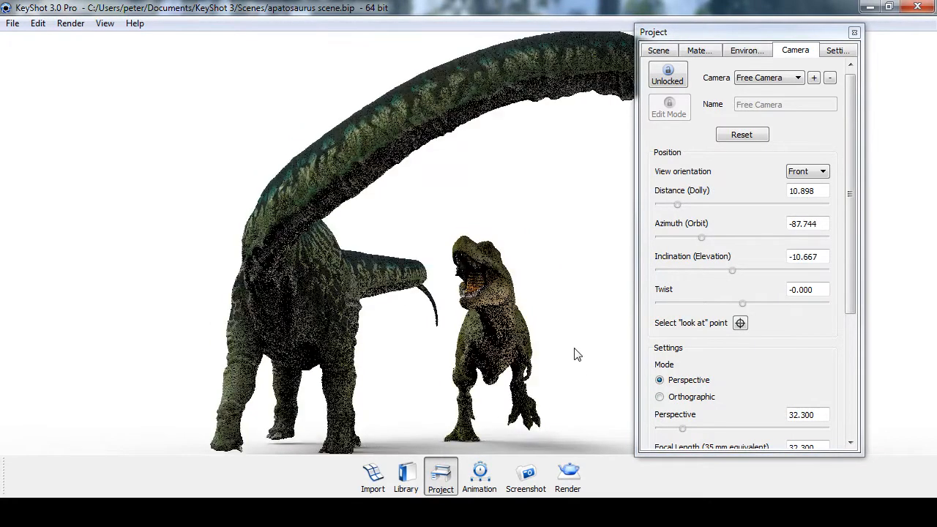
pyautogui.click(740, 323)
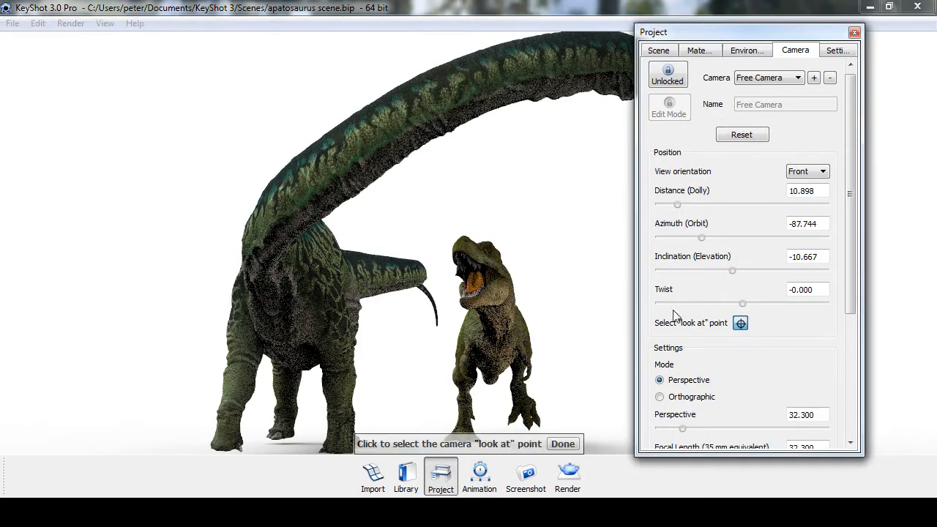
pyautogui.click(464, 251)
pyautogui.scroll(7, 574, 331)
pyautogui.scroll(1, 579, 325)
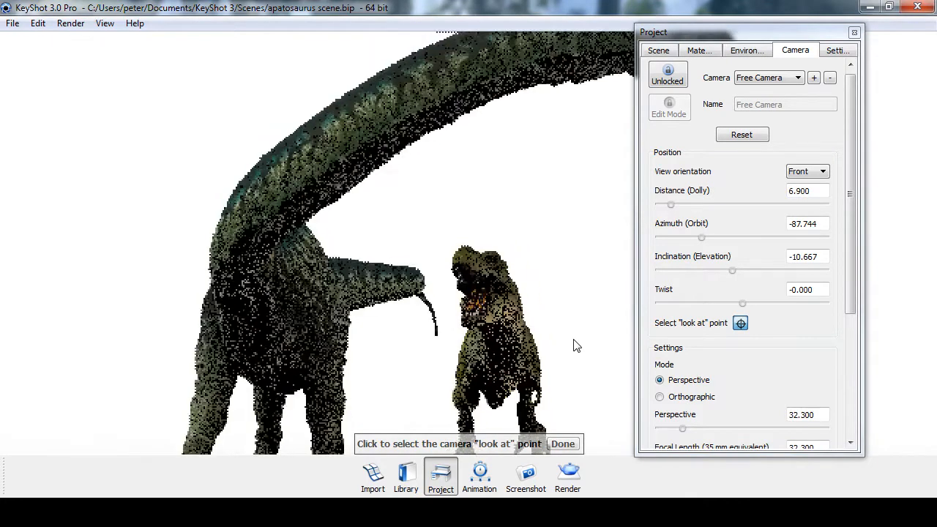
pyautogui.click(566, 444)
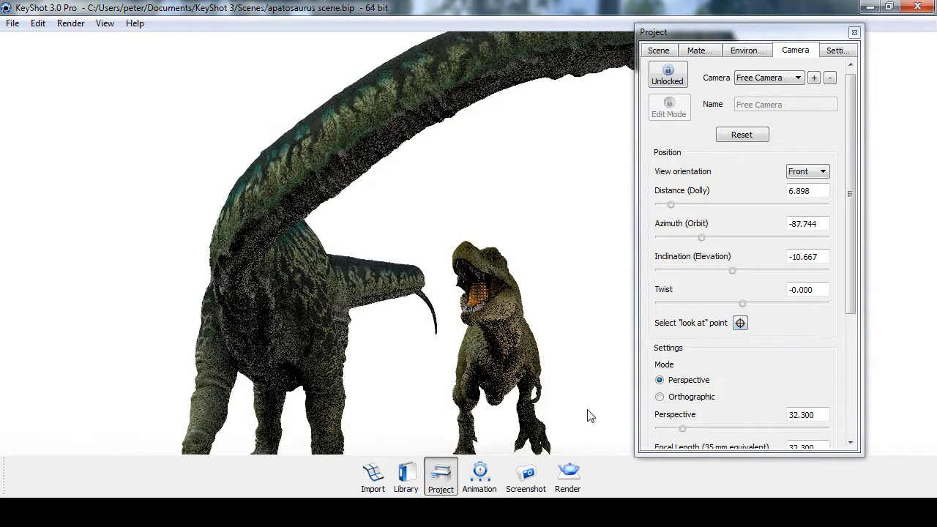
pyautogui.scroll(-2, 589, 415)
# Enable depth of field for the camera and place its focus point on the T. rex's head
pyautogui.moveTo(774, 28); pyautogui.dragTo(809, 29)
pyautogui.moveTo(886, 250); pyautogui.dragTo(887, 371)
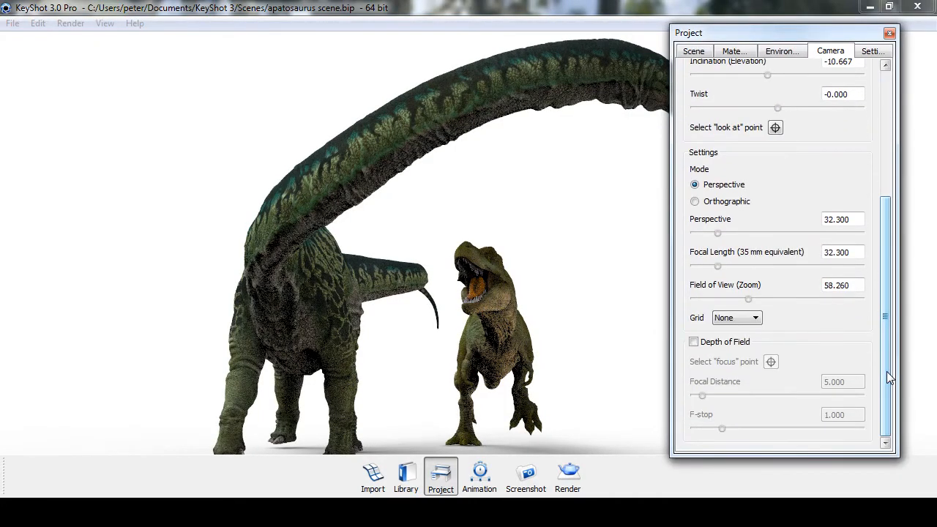
pyautogui.click(693, 342)
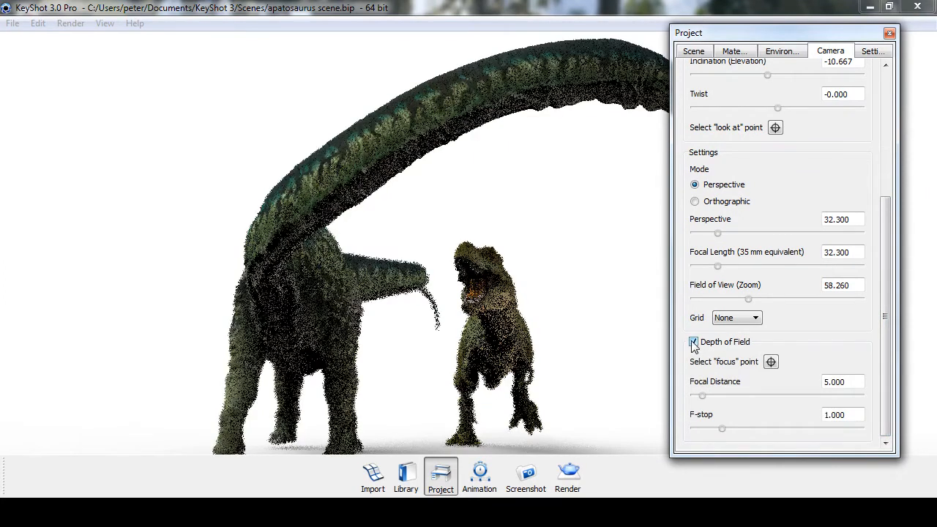
pyautogui.click(770, 362)
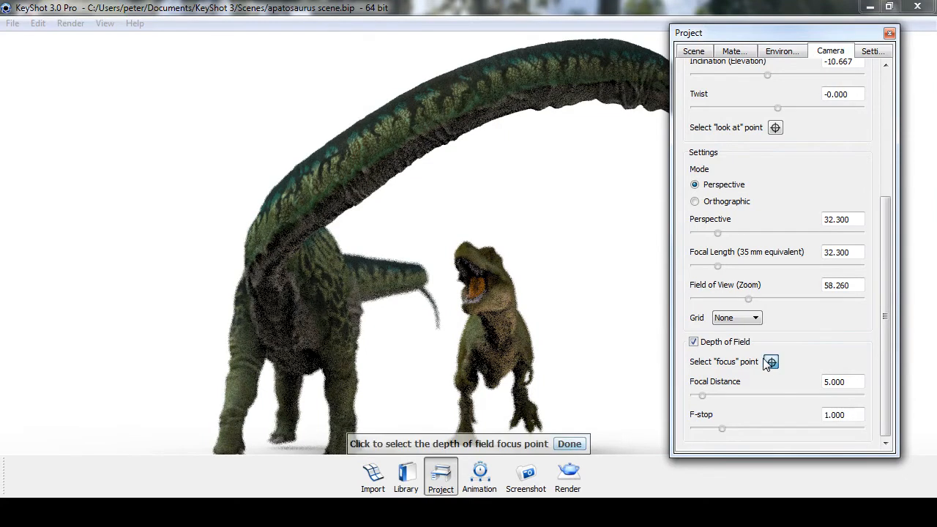
pyautogui.click(464, 256)
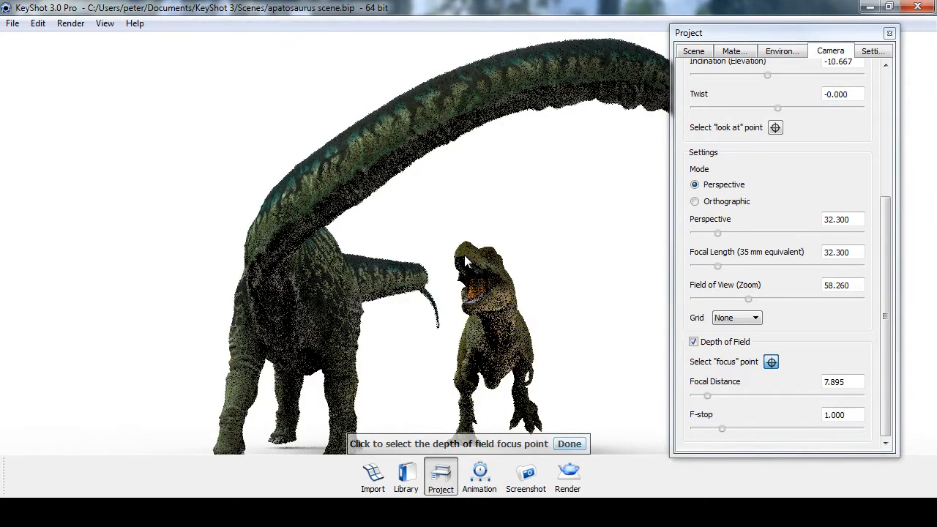
# Adjust the depth of field to an F-stop of 0.841 and a focal distance of 7.186
pyautogui.moveTo(721, 430); pyautogui.dragTo(713, 428)
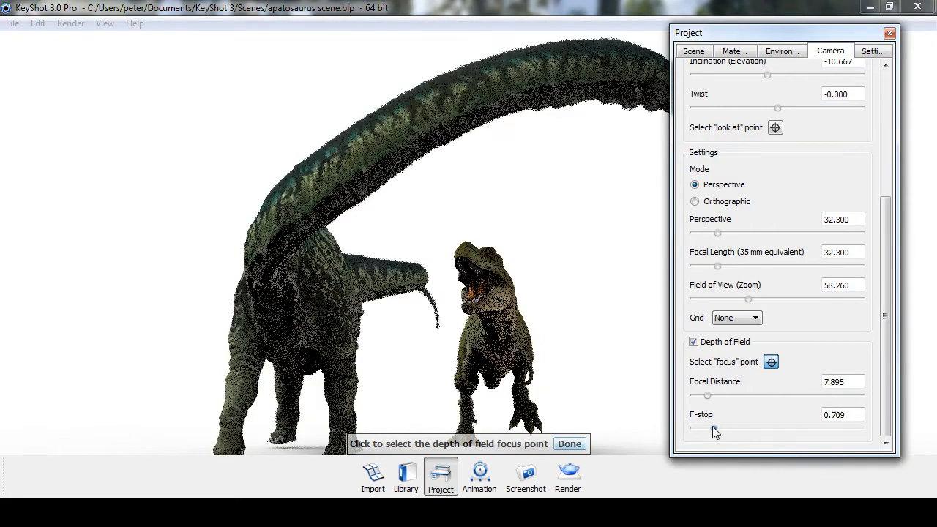
pyautogui.moveTo(714, 428); pyautogui.dragTo(716, 428)
pyautogui.moveTo(708, 395); pyautogui.dragTo(721, 396)
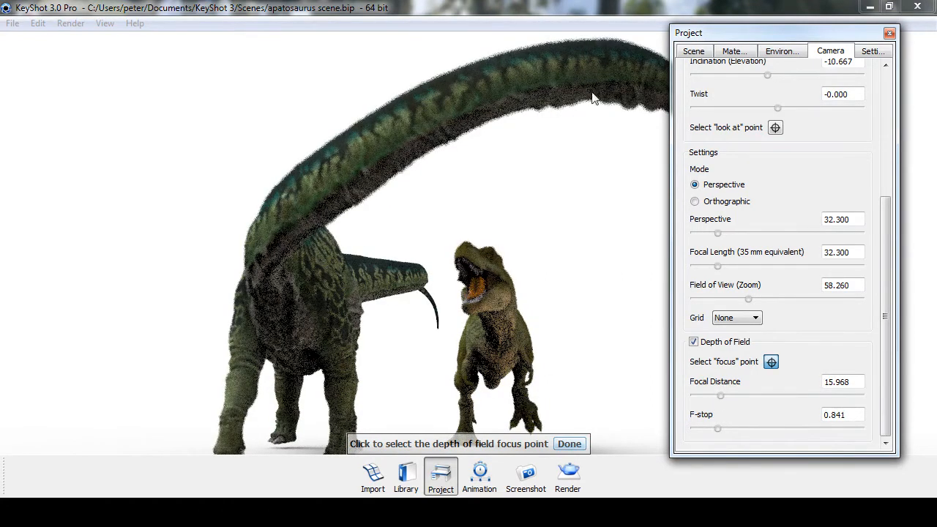
pyautogui.moveTo(720, 396); pyautogui.dragTo(704, 395)
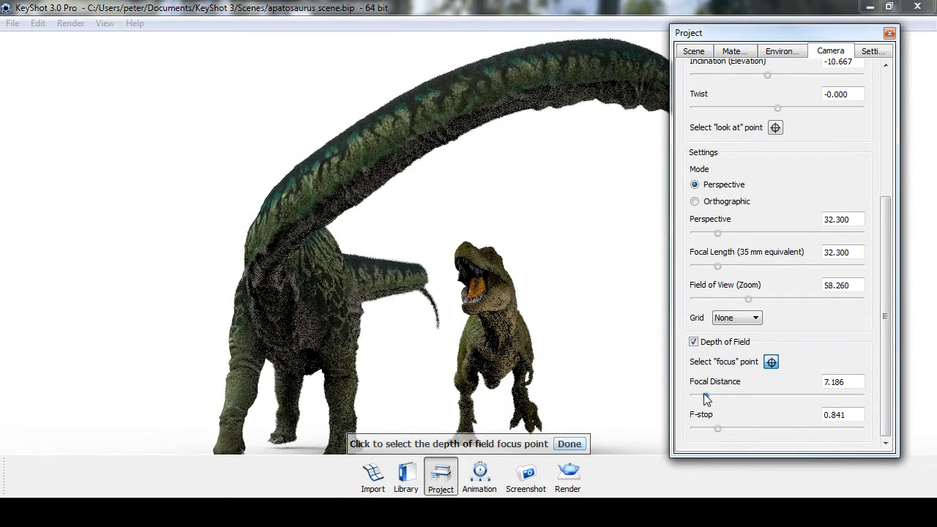
pyautogui.click(475, 266)
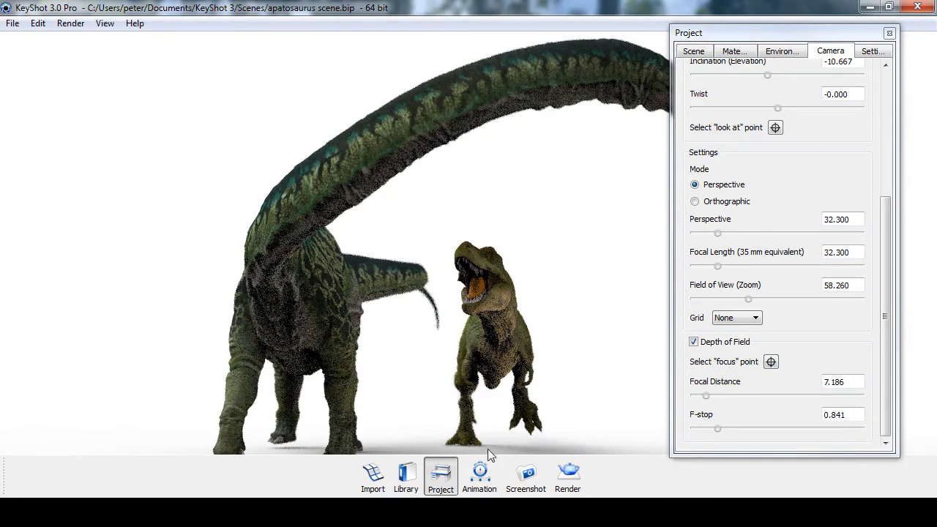
# Render the dinosaur scene as an 800 x 361 JPEG still image, then close the image viewer and the renderings folder
pyautogui.click(569, 478)
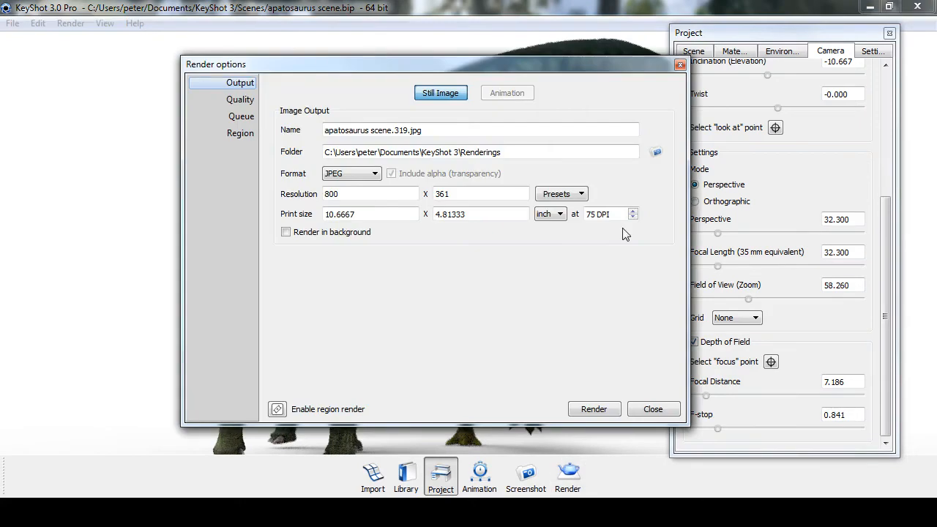
pyautogui.click(595, 410)
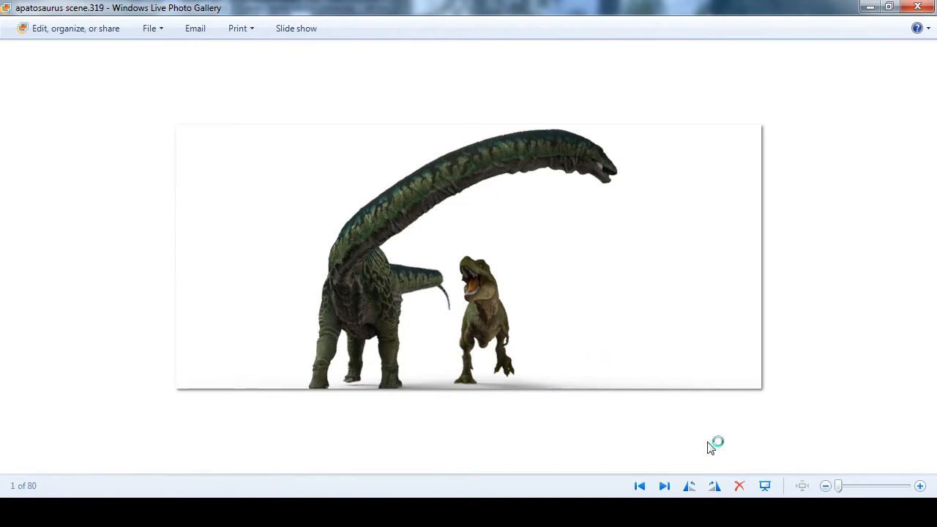
pyautogui.click(917, 7)
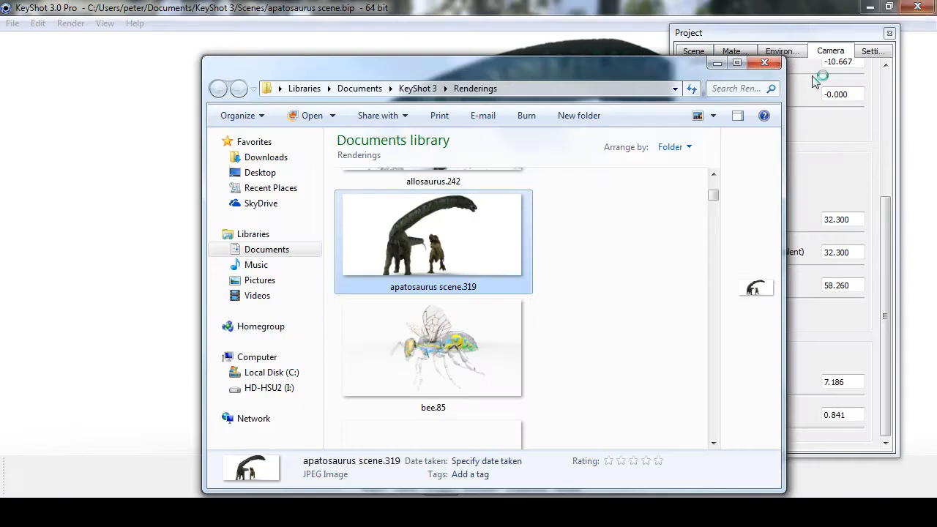
pyautogui.click(764, 62)
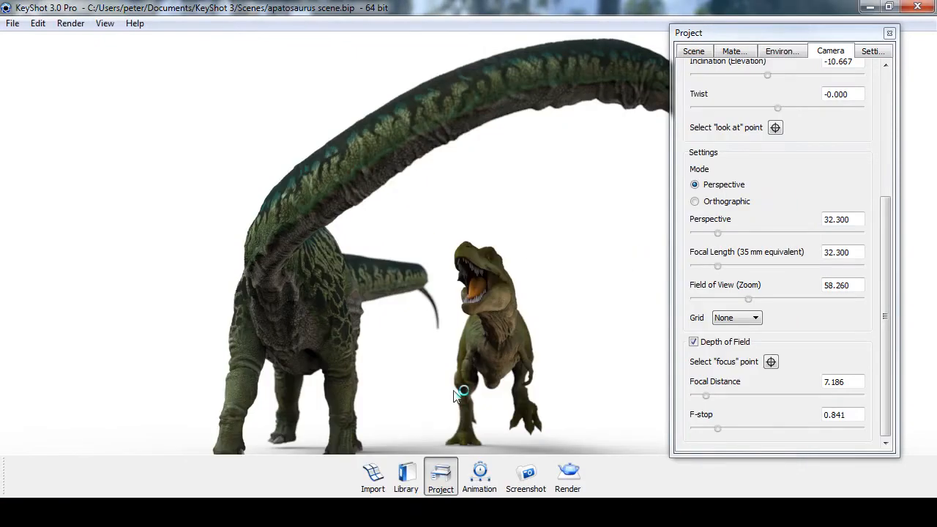
# Browse the Metal and Plastic library materials and apply a brown clear rough plastic to the figure's lower-leg armor
pyautogui.click(405, 469)
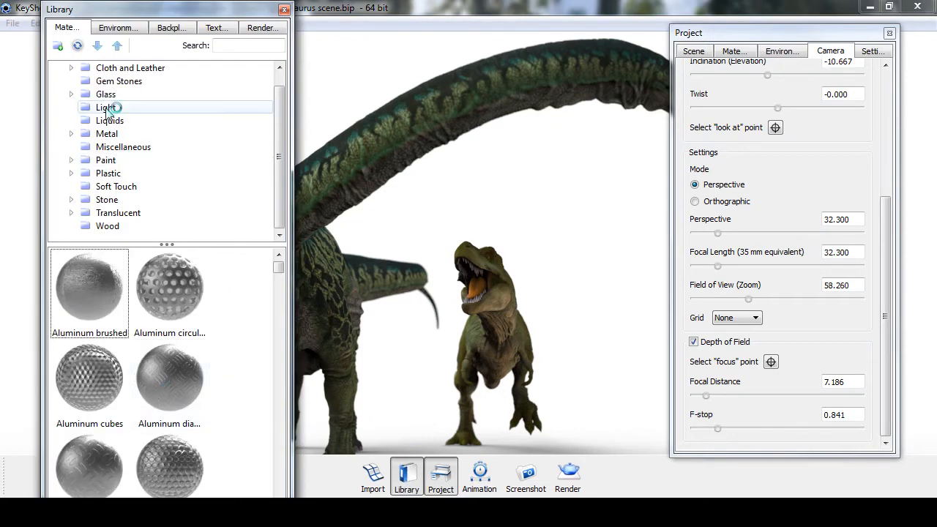
pyautogui.click(104, 135)
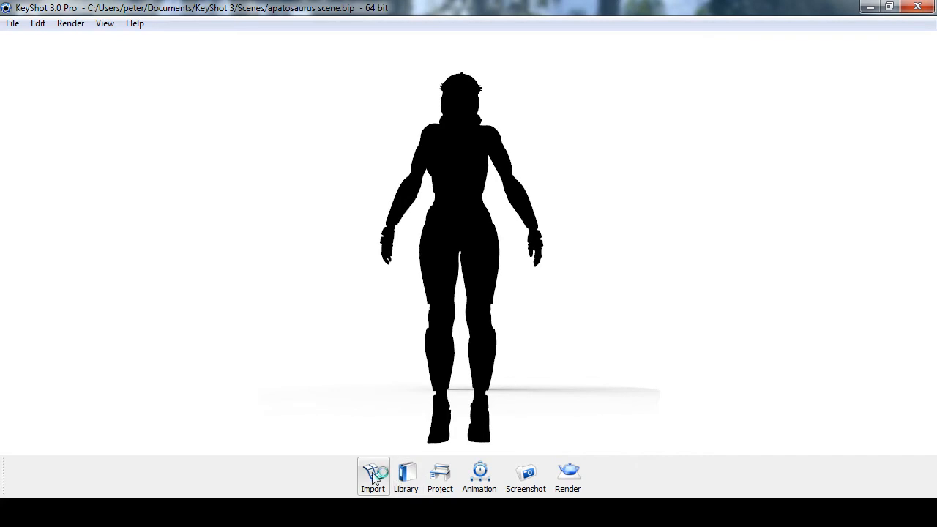
pyautogui.click(407, 475)
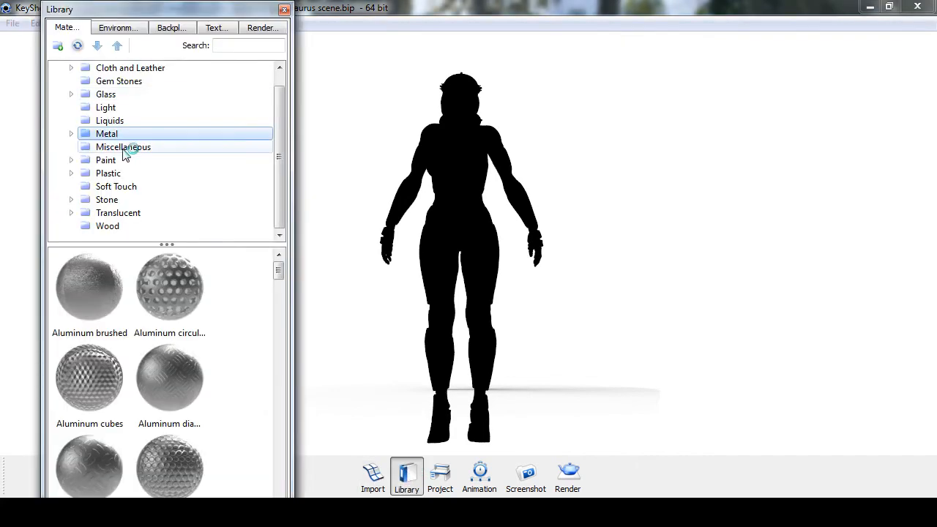
pyautogui.click(110, 173)
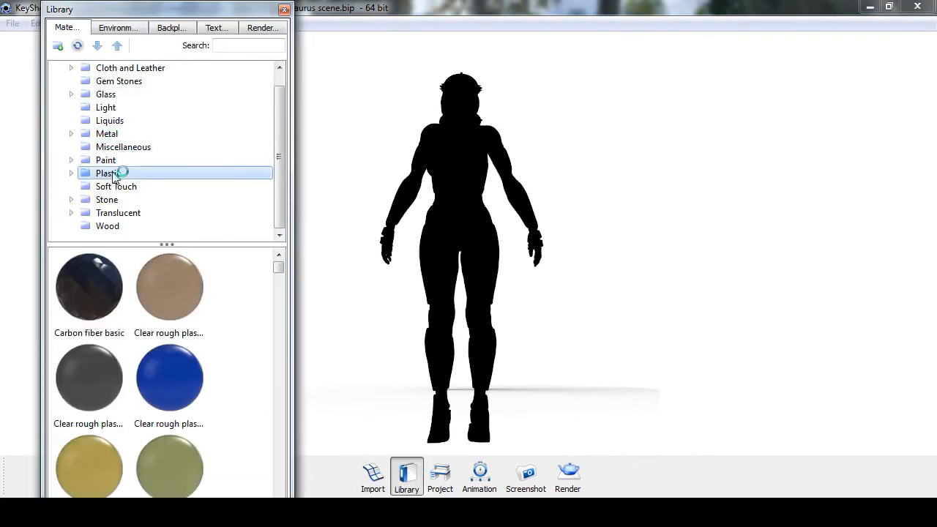
pyautogui.moveTo(280, 268); pyautogui.dragTo(284, 313)
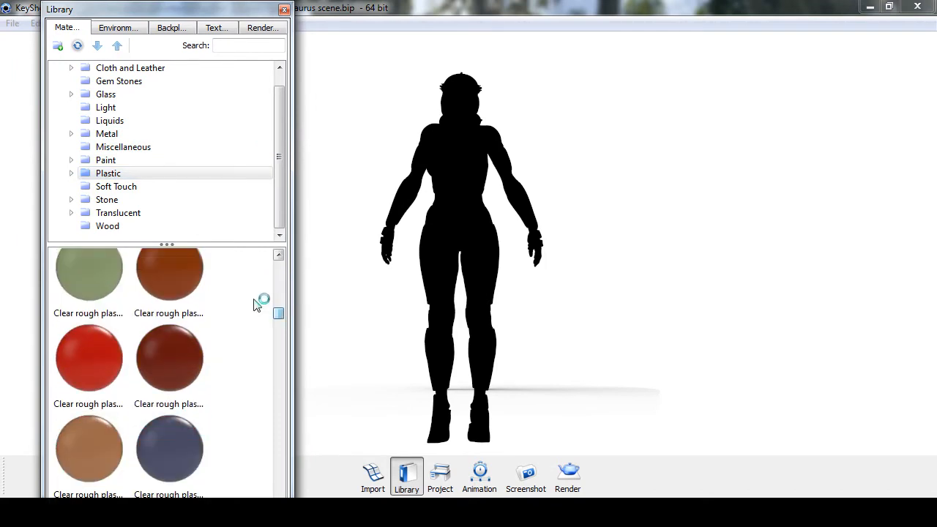
pyautogui.click(207, 277)
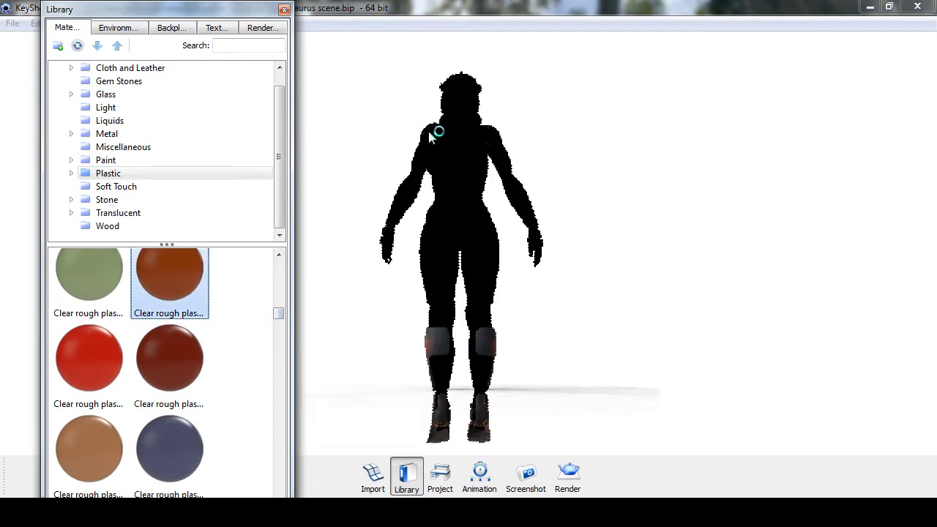
# Apply clear shiny plastic materials to the armor plates on the figure's forearms, thighs and abdomen
pyautogui.moveTo(281, 314); pyautogui.dragTo(283, 350)
pyautogui.click(204, 279)
pyautogui.moveTo(414, 123); pyautogui.dragTo(432, 135)
pyautogui.moveTo(199, 265); pyautogui.dragTo(401, 195)
pyautogui.moveTo(182, 335); pyautogui.dragTo(435, 265)
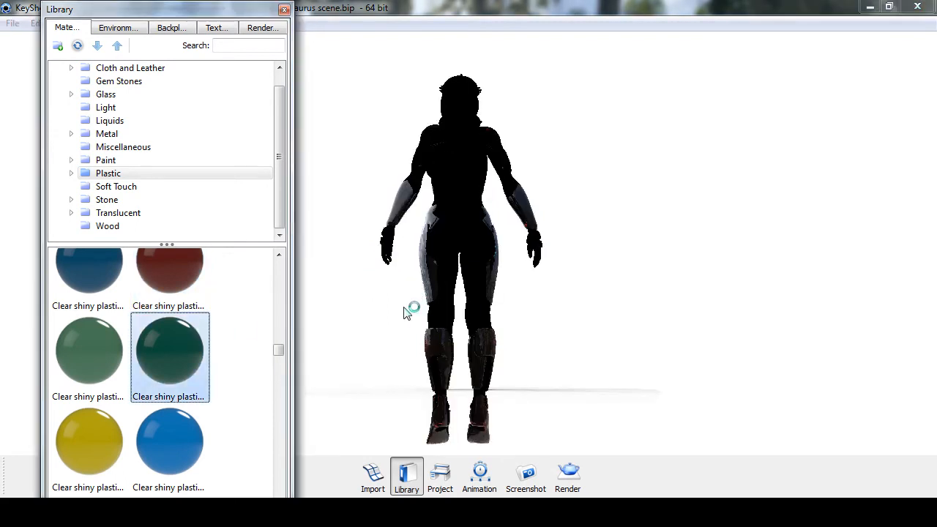
pyautogui.moveTo(714, 315); pyautogui.dragTo(683, 278)
pyautogui.moveTo(205, 346); pyautogui.dragTo(350, 202)
# Apply a light olive matte paint to the figure's undersuit and a glossy orange paint to the top of the helmet
pyautogui.moveTo(389, 240)
pyautogui.mouseDown()
pyautogui.moveTo(429, 314)
pyautogui.moveTo(533, 319)
pyautogui.moveTo(303, 316)
pyautogui.moveTo(268, 341)
pyautogui.moveTo(294, 350)
pyautogui.moveTo(116, 155)
pyautogui.moveTo(146, 293)
pyautogui.moveTo(84, 366)
pyautogui.moveTo(328, 357)
pyautogui.mouseUp()
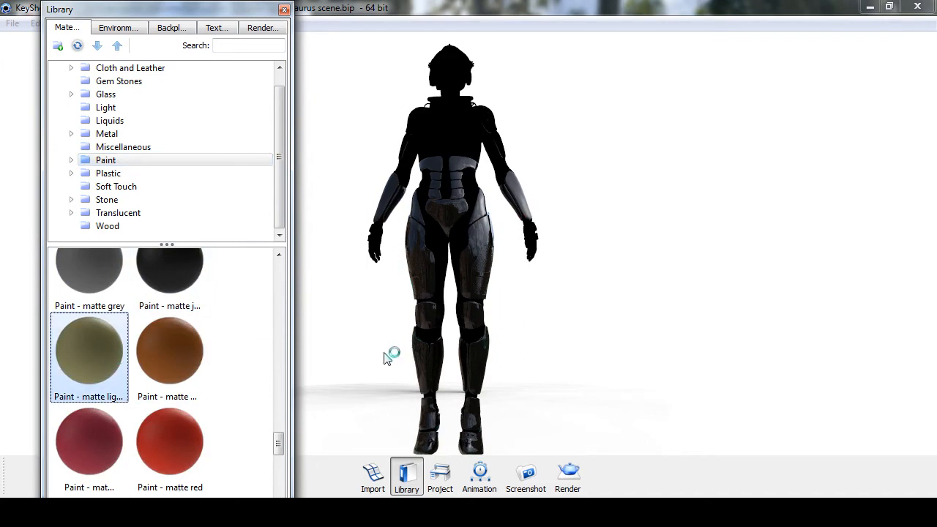
pyautogui.moveTo(430, 342); pyautogui.dragTo(430, 341)
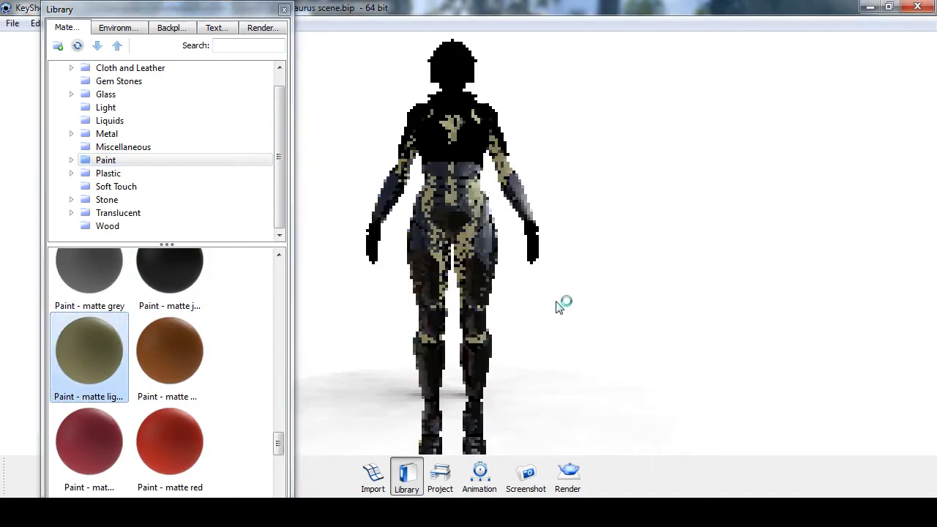
pyautogui.moveTo(279, 441); pyautogui.dragTo(292, 354)
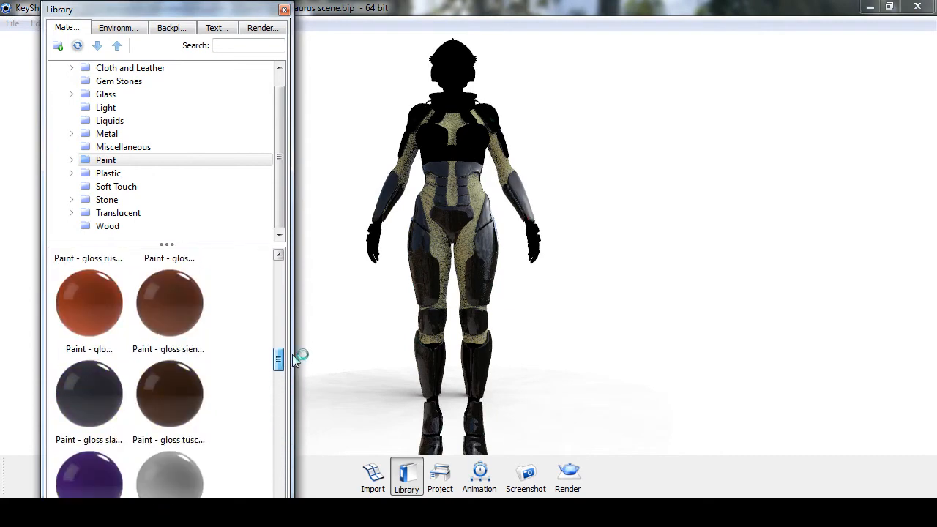
pyautogui.moveTo(93, 302)
pyautogui.mouseDown()
pyautogui.moveTo(443, 50)
pyautogui.moveTo(462, 53)
pyautogui.mouseUp()
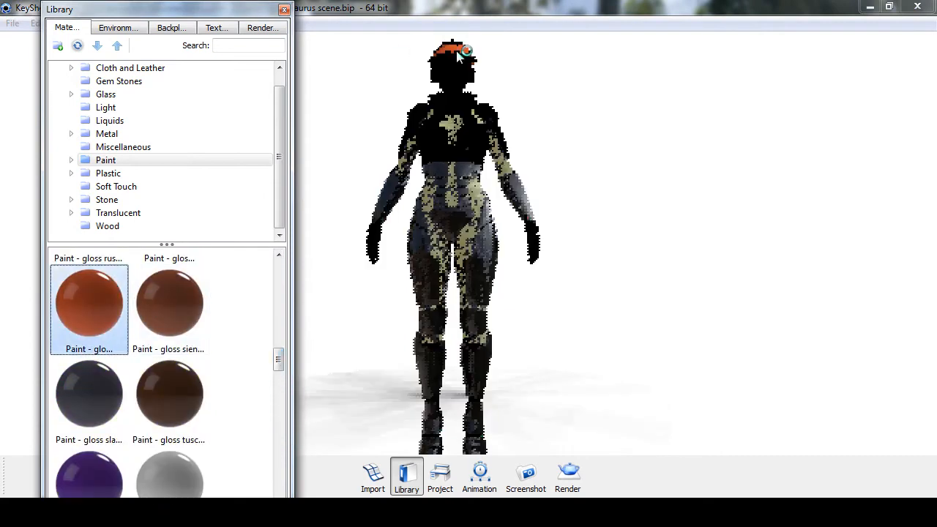
# Apply gloss sienna paint to the figure's chest plates and gloss slate paint to the wrist cuffs
pyautogui.click(192, 306)
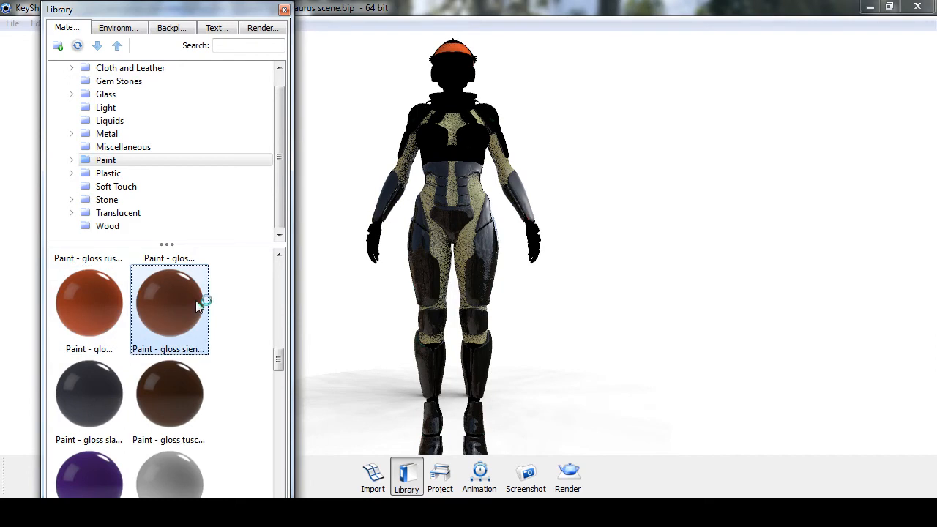
pyautogui.moveTo(388, 162)
pyautogui.mouseDown()
pyautogui.moveTo(430, 130)
pyautogui.moveTo(433, 139)
pyautogui.mouseUp()
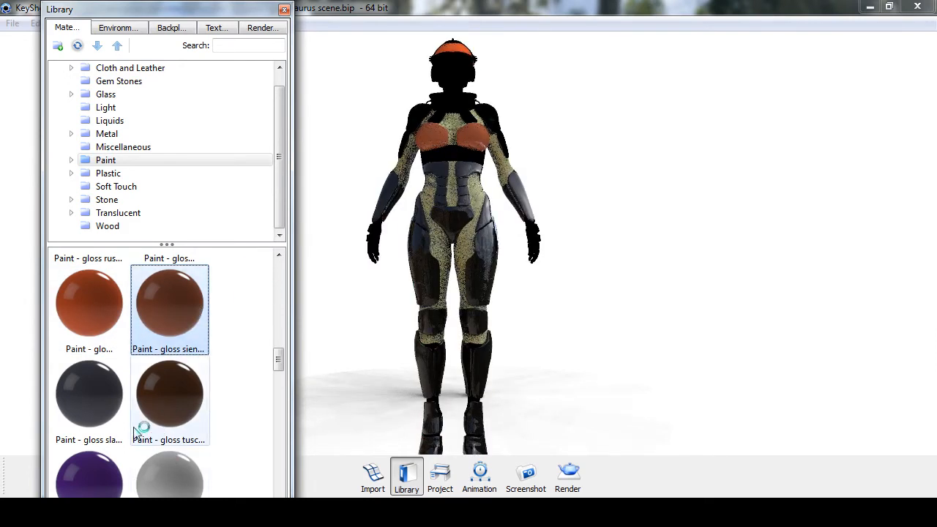
pyautogui.click(89, 394)
pyautogui.moveTo(185, 338)
pyautogui.mouseDown()
pyautogui.moveTo(383, 236)
pyautogui.moveTo(374, 233)
pyautogui.mouseUp()
# Apply the Glass basic grey material to the visor of the figure's helmet
pyautogui.moveTo(548, 244); pyautogui.dragTo(328, 268)
pyautogui.click(119, 95)
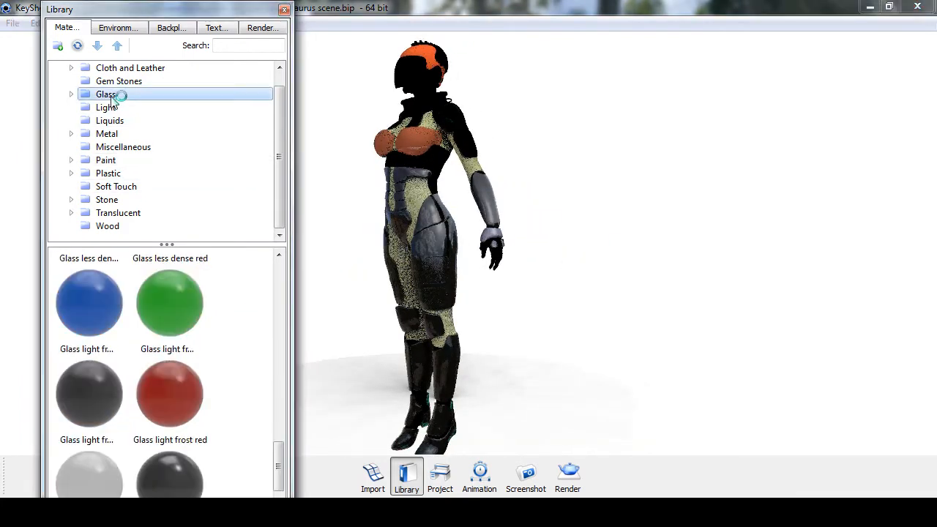
pyautogui.moveTo(277, 458); pyautogui.dragTo(304, 276)
pyautogui.click(89, 444)
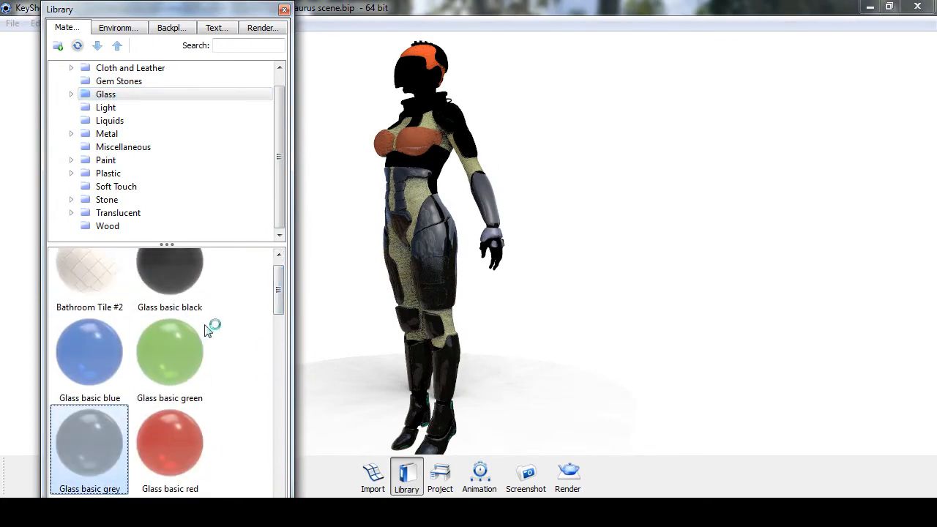
pyautogui.moveTo(436, 93); pyautogui.dragTo(576, 117)
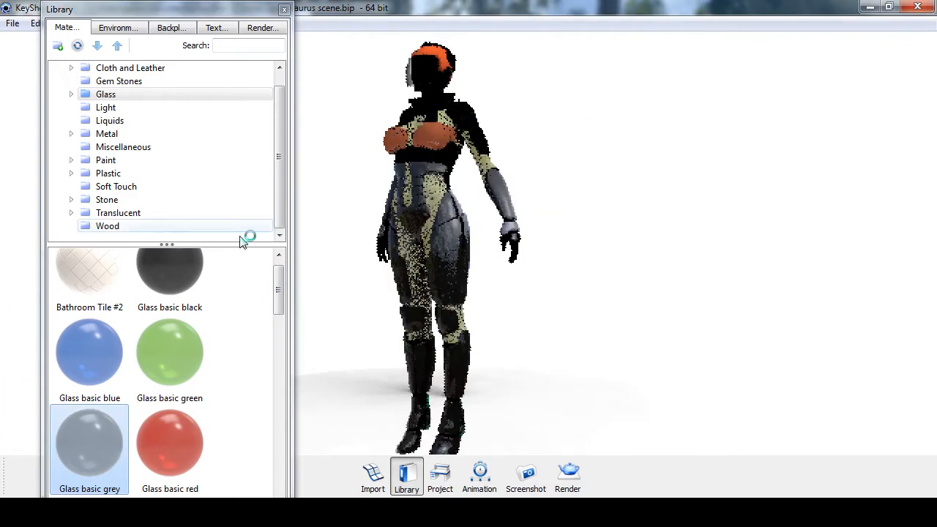
# Apply the translucent Human skin 2 material to the figure's face behind the visor
pyautogui.click(123, 214)
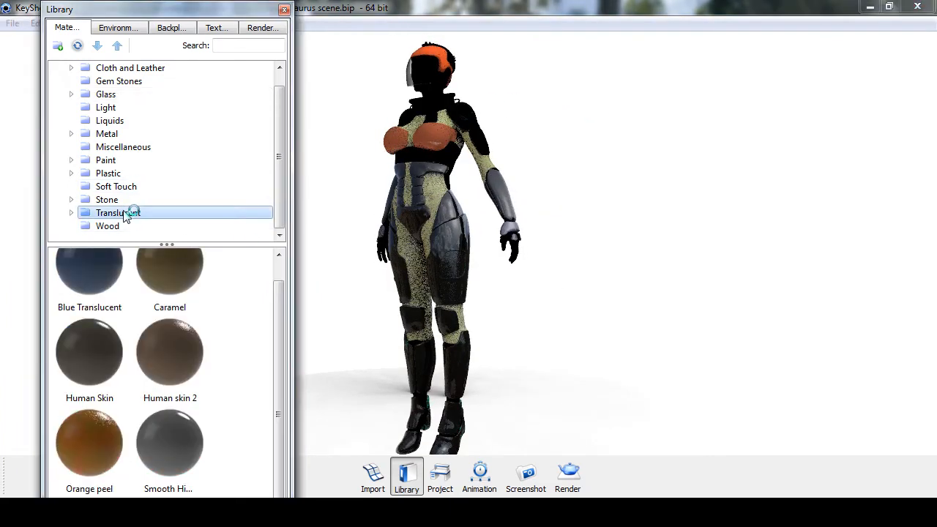
pyautogui.click(192, 370)
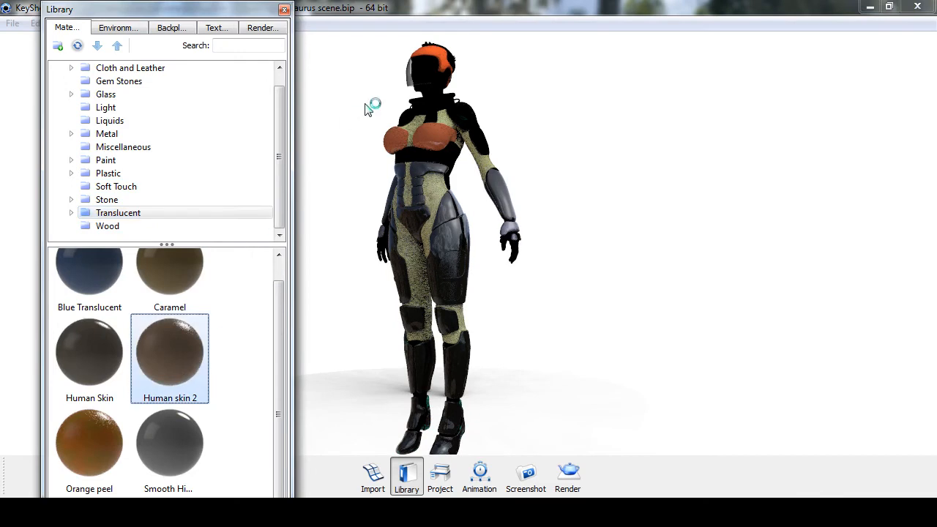
pyautogui.moveTo(428, 87); pyautogui.dragTo(429, 88)
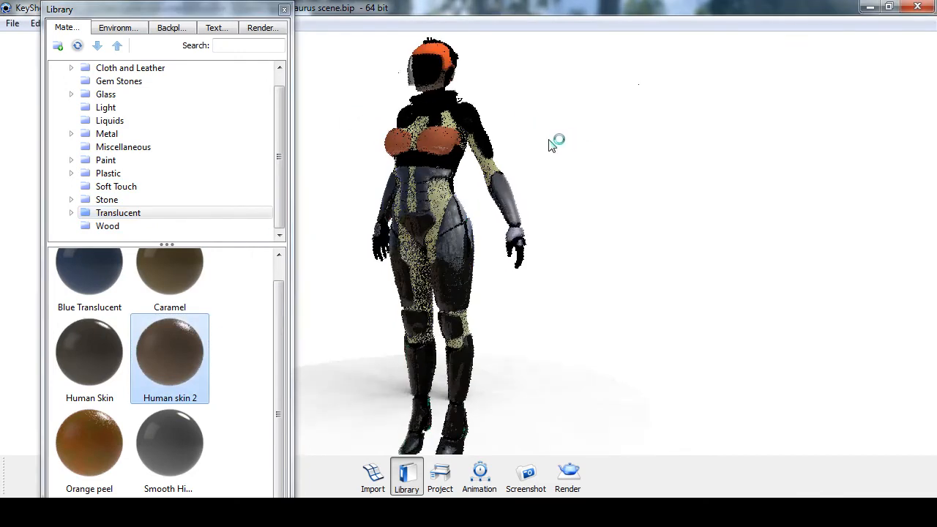
# Apply the Human skin 2 material to the figure's hands and Anodized blue metal to the shin guards and boots
pyautogui.moveTo(188, 366); pyautogui.dragTo(516, 265)
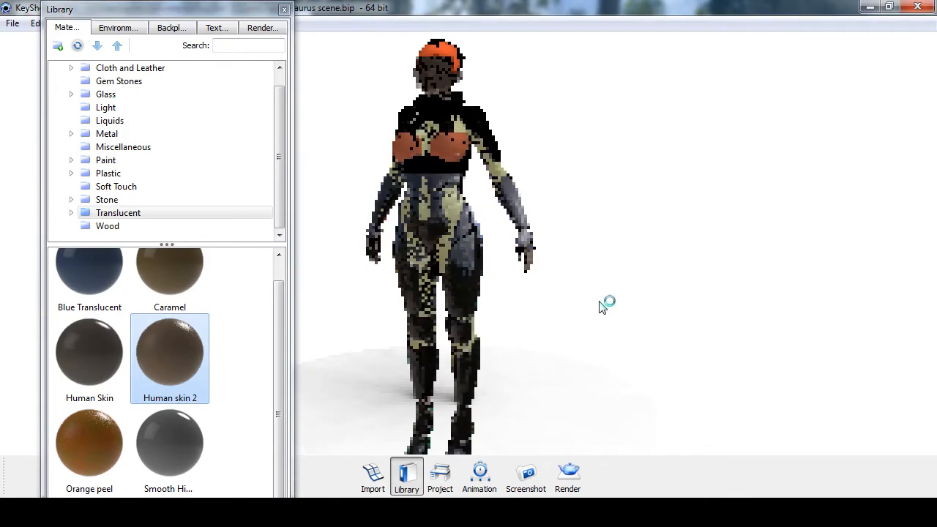
pyautogui.click(125, 134)
pyautogui.moveTo(279, 281); pyautogui.dragTo(291, 339)
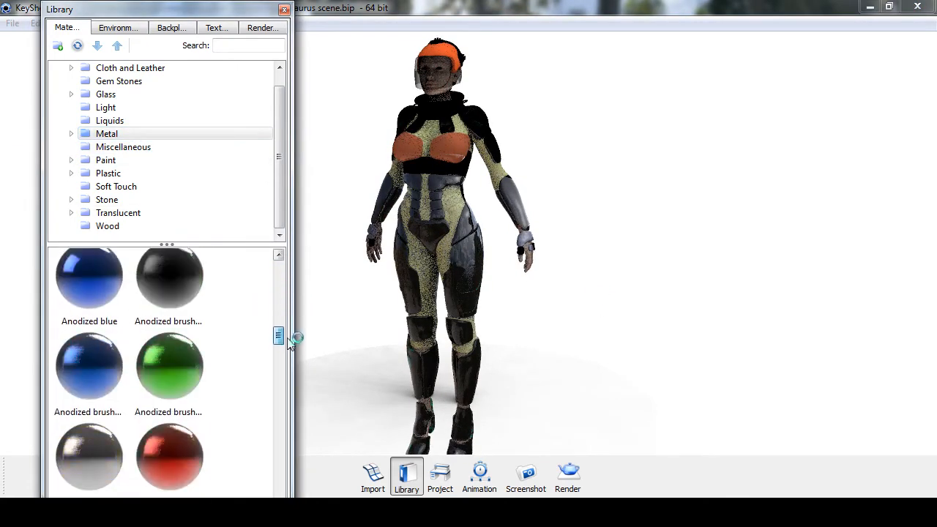
pyautogui.moveTo(91, 277); pyautogui.dragTo(489, 126)
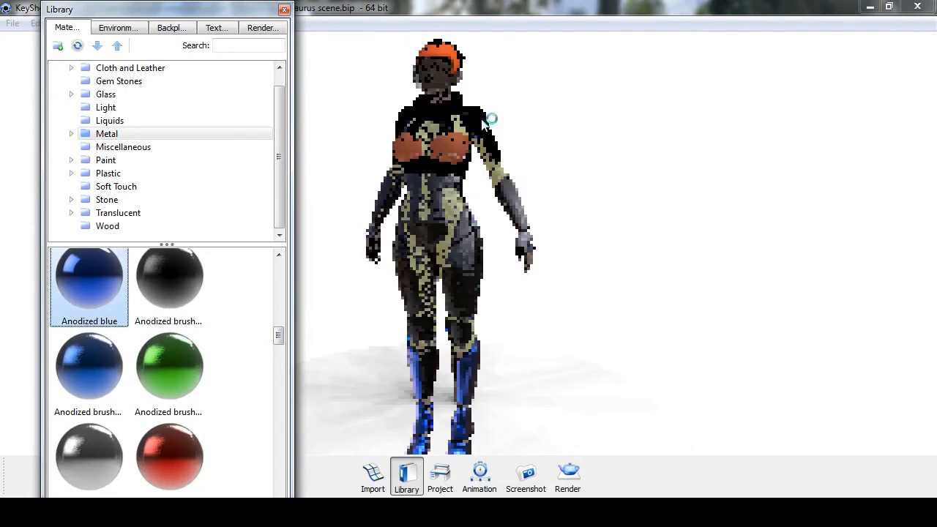
# Apply the green anodized brushed metal to the figure's abdomen and forearm armor, and try the grey brushed variant on the upper chest
pyautogui.moveTo(154, 370); pyautogui.dragTo(424, 191)
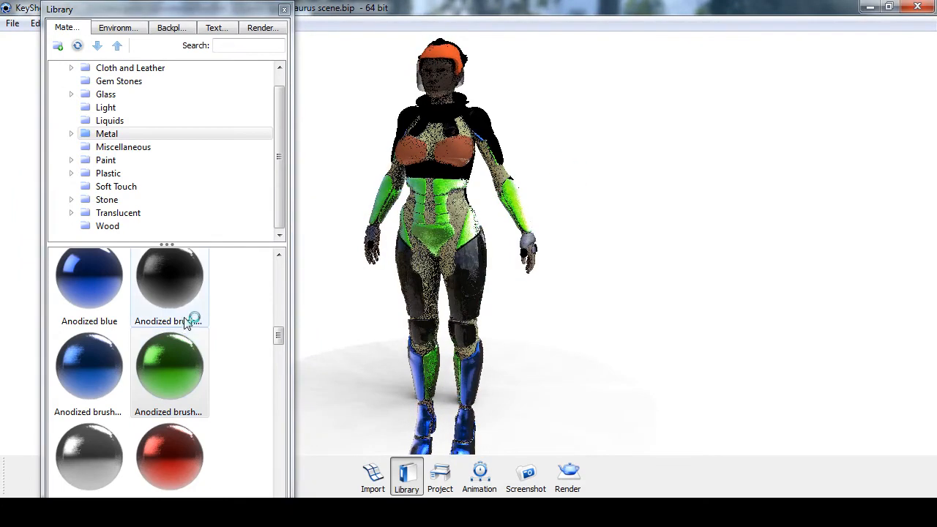
pyautogui.moveTo(86, 473); pyautogui.dragTo(438, 121)
pyautogui.scroll(-2, 550, 188)
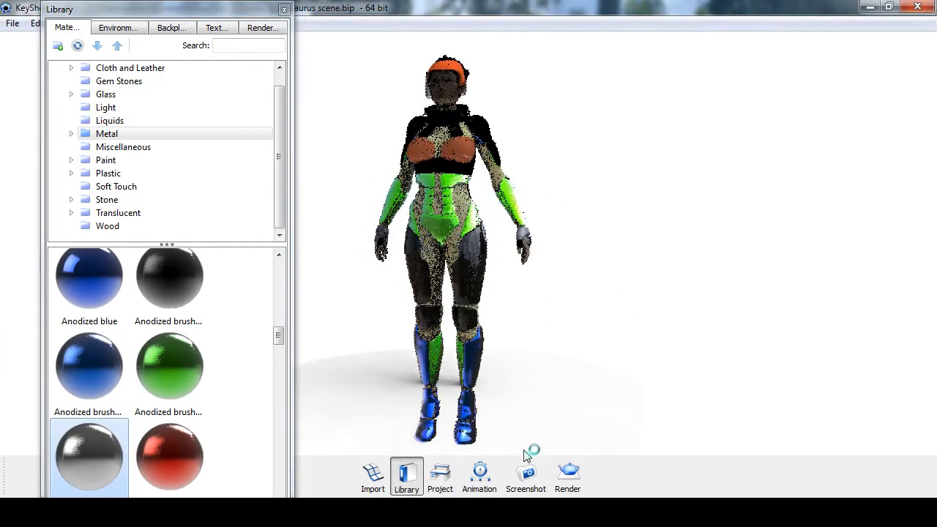
# Try the outdoor lighting environments ArboretumInBloom_Ref and GravelPlaza_REF on the scene
pyautogui.click(136, 30)
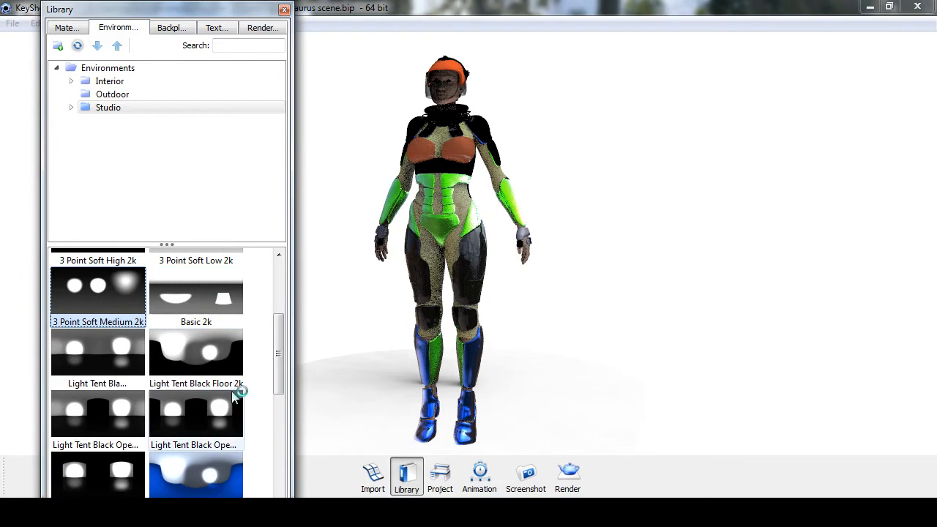
pyautogui.click(110, 94)
pyautogui.moveTo(220, 301); pyautogui.dragTo(350, 295)
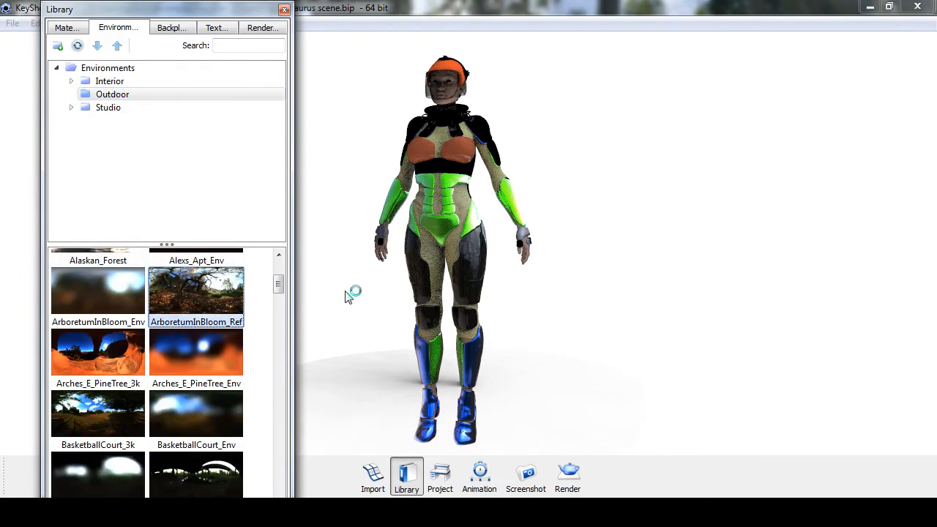
pyautogui.moveTo(279, 287); pyautogui.dragTo(282, 379)
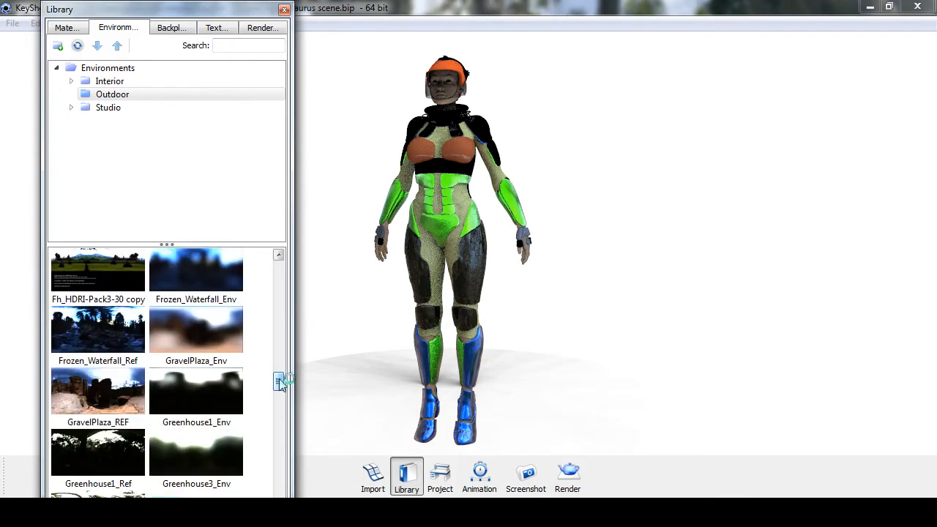
pyautogui.moveTo(133, 386); pyautogui.dragTo(326, 347)
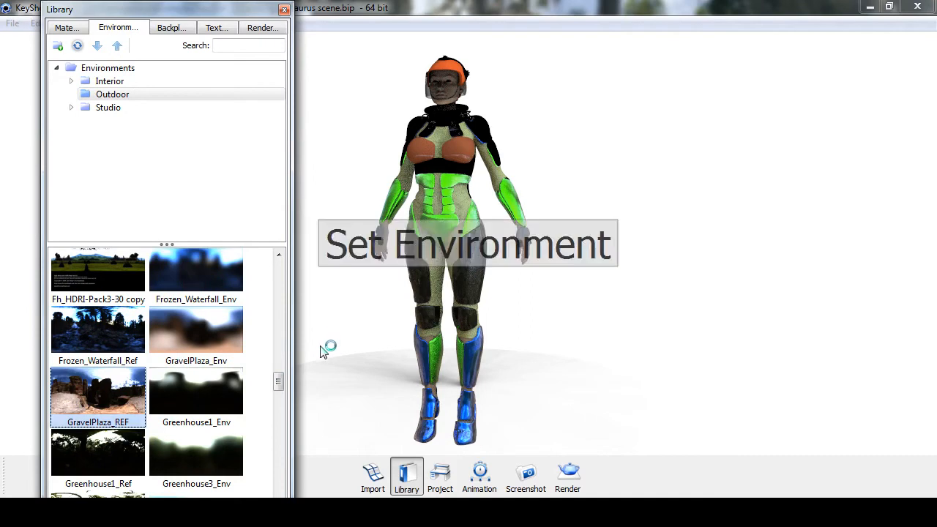
# Light the scene with the Incheon_Airport outdoor environment and frame the figure's upper body
pyautogui.moveTo(282, 379); pyautogui.dragTo(275, 404)
pyautogui.moveTo(197, 341); pyautogui.dragTo(341, 352)
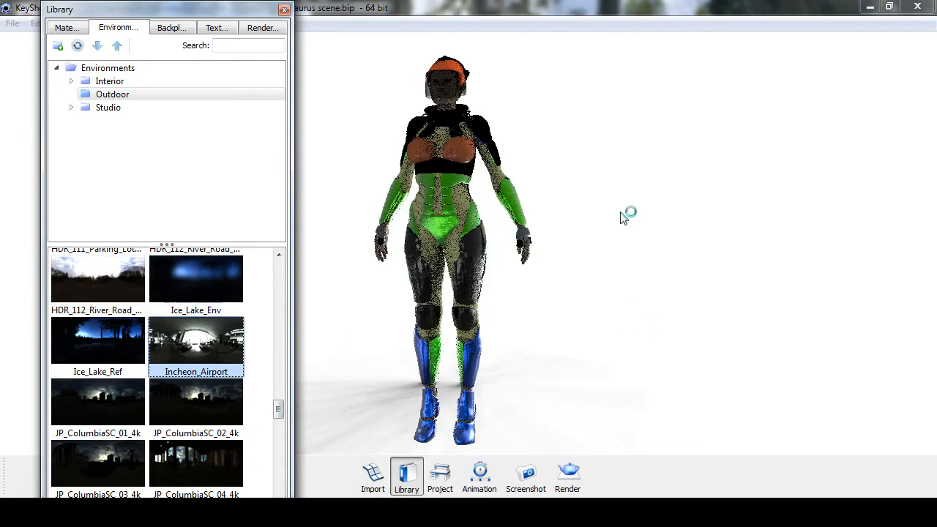
pyautogui.scroll(5, 575, 198)
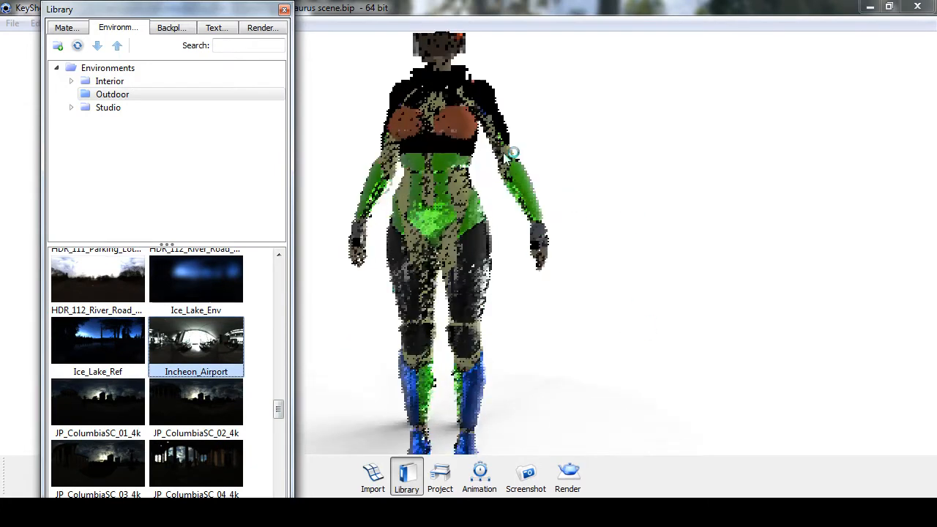
pyautogui.moveTo(435, 206); pyautogui.dragTo(445, 272, button='middle')
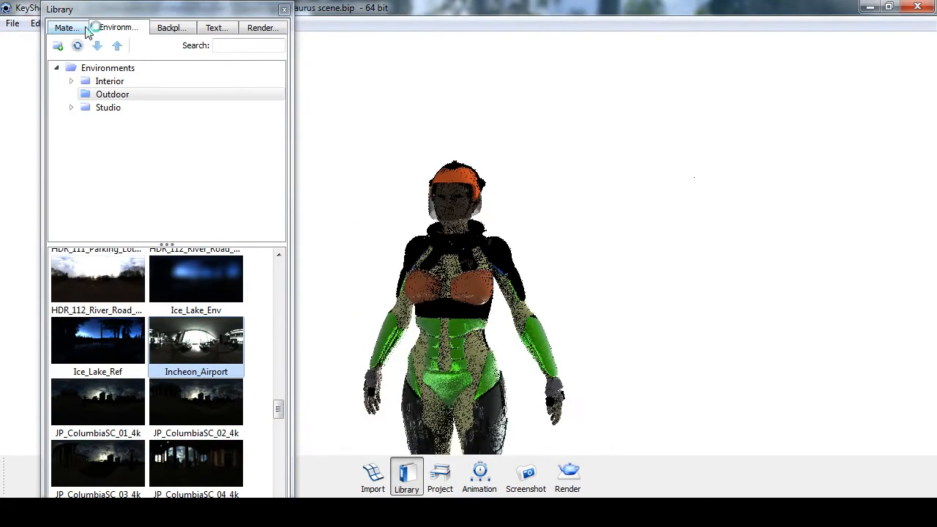
# Apply the Anodized rough blue metal to the trim beside the figure's underarms
pyautogui.click(73, 28)
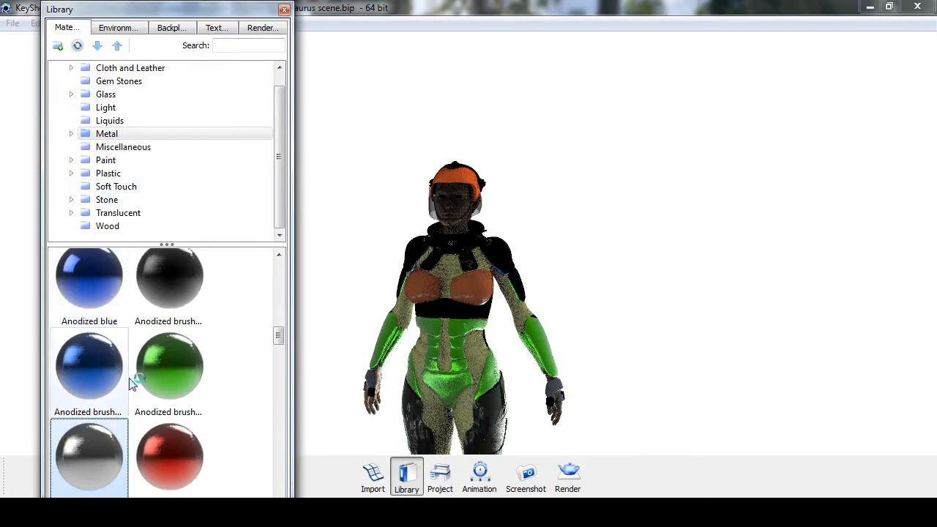
pyautogui.moveTo(279, 339); pyautogui.dragTo(278, 366)
pyautogui.click(204, 360)
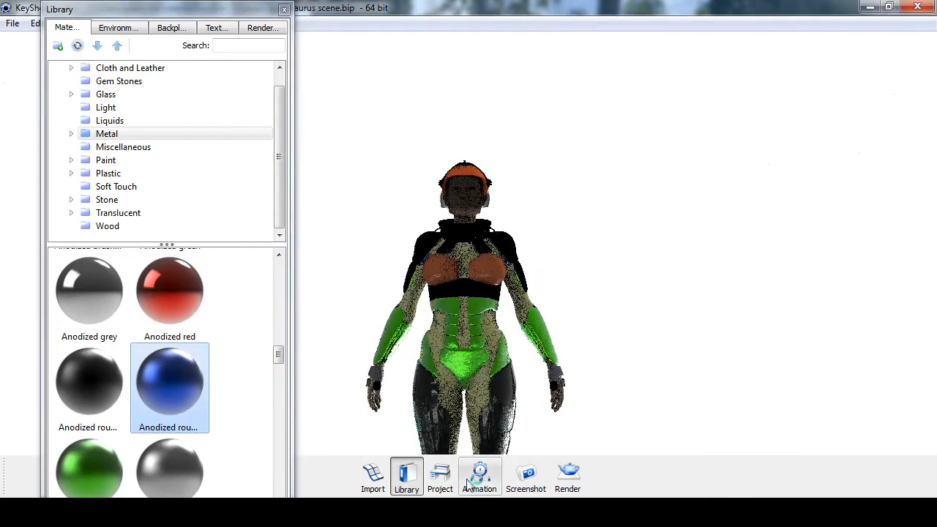
# Set the lighting environment's rotation to 526 to brighten the front of the figure
pyautogui.press('space')
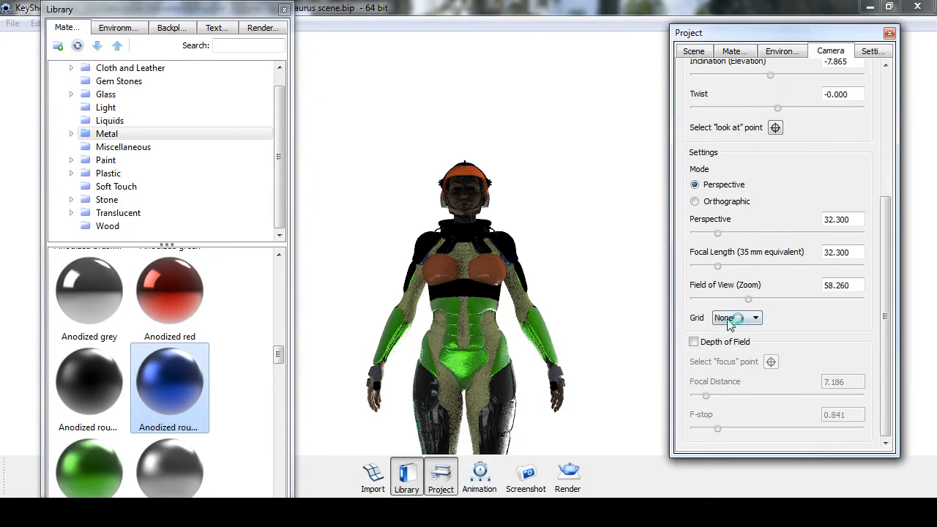
pyautogui.click(774, 51)
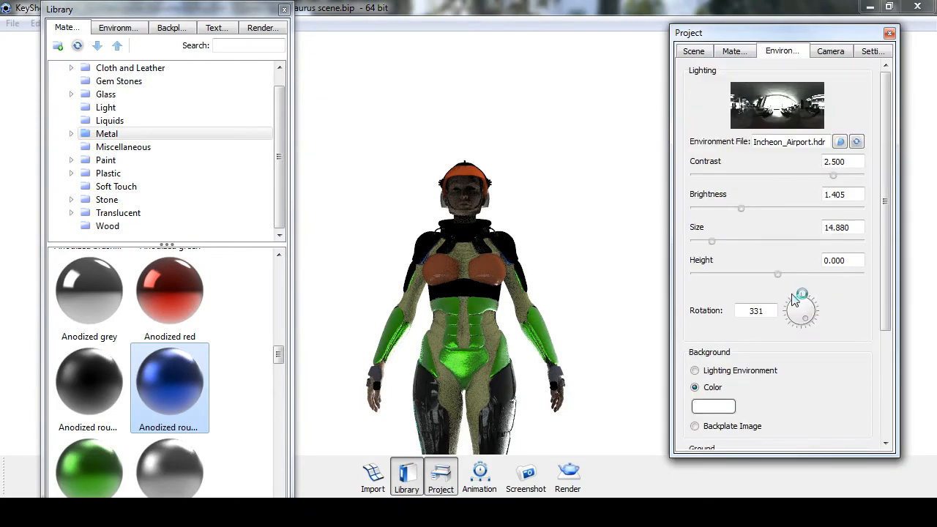
pyautogui.moveTo(805, 322); pyautogui.dragTo(800, 306)
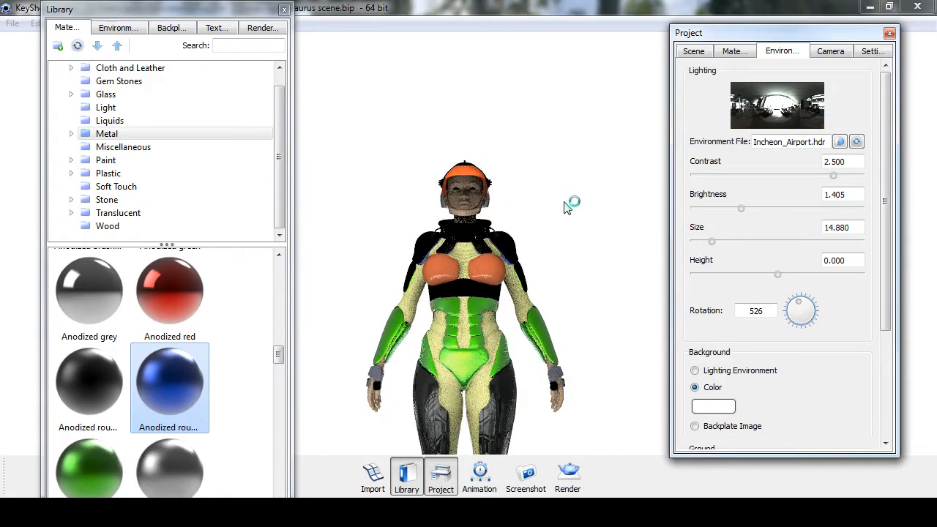
# Change the color of the Anodized rough blue #1 material to white
pyautogui.moveTo(564, 203); pyautogui.dragTo(544, 261)
pyautogui.scroll(3, 552, 262)
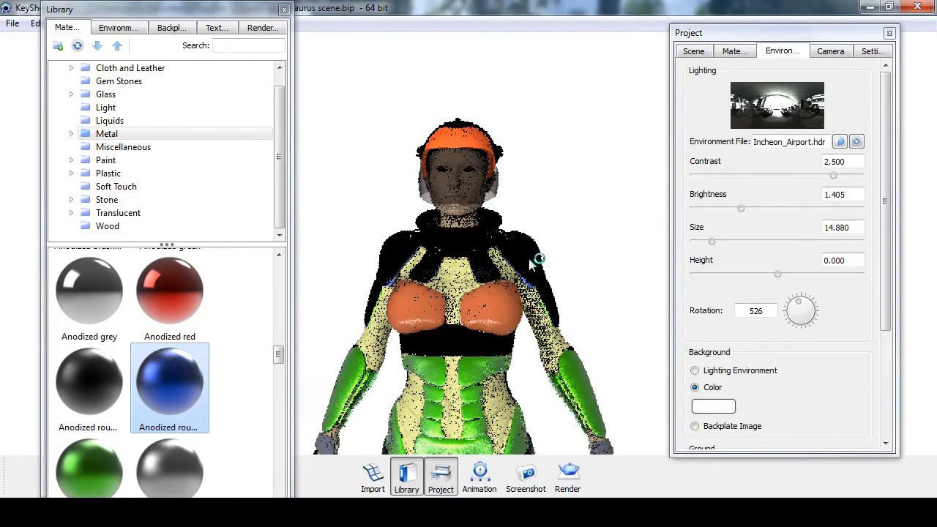
pyautogui.click(730, 52)
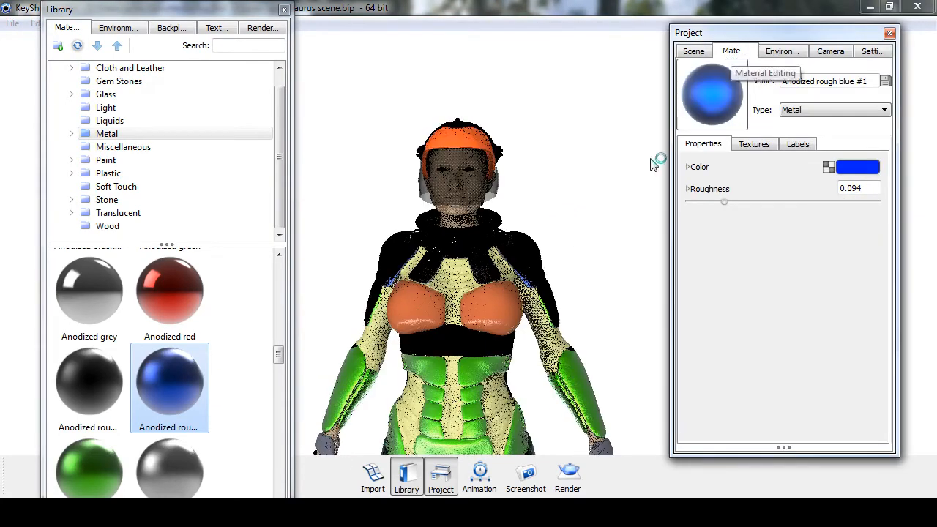
pyautogui.click(755, 147)
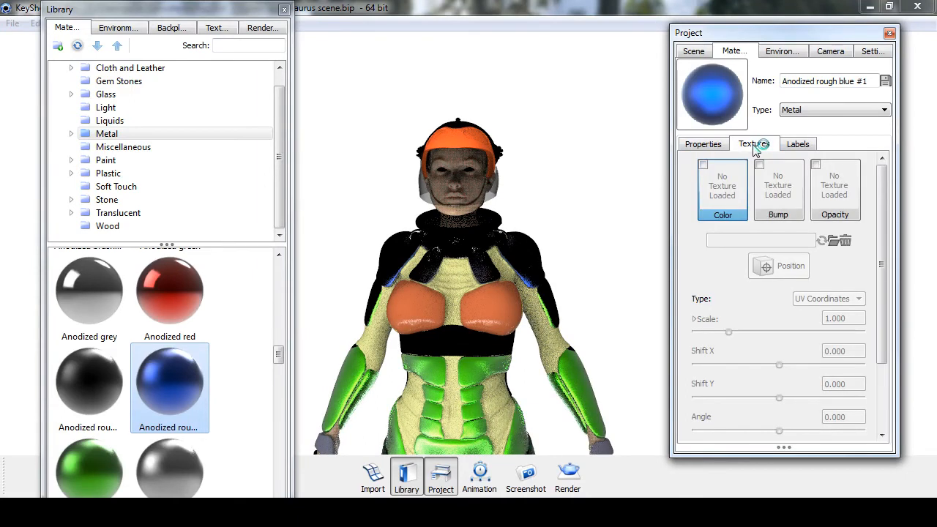
pyautogui.click(705, 145)
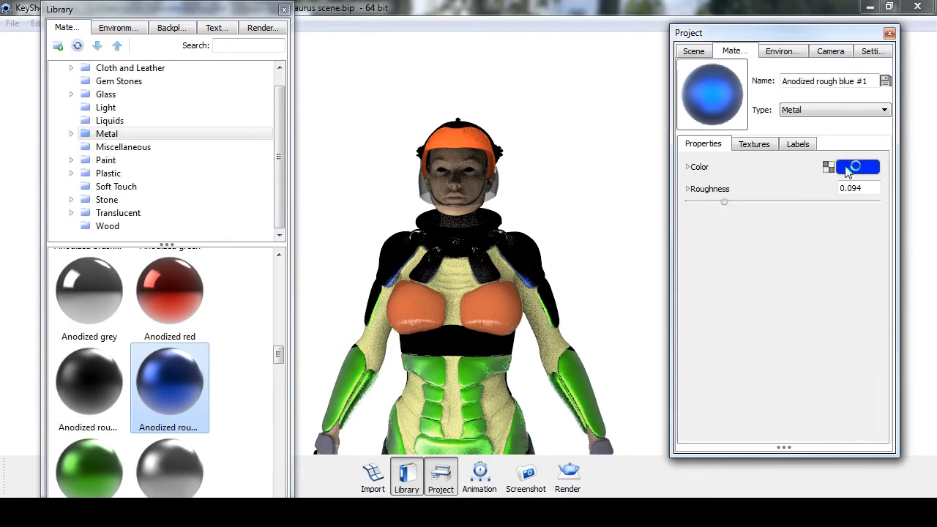
pyautogui.click(733, 237)
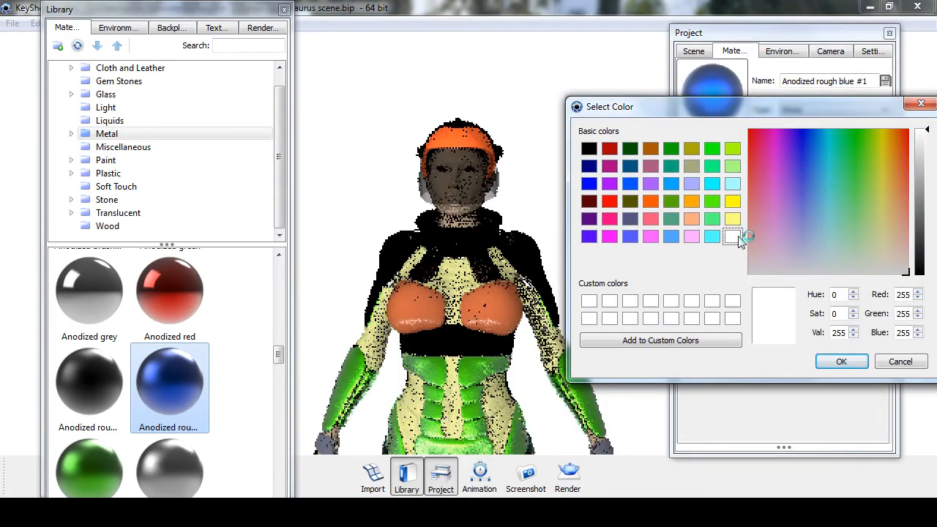
pyautogui.click(842, 362)
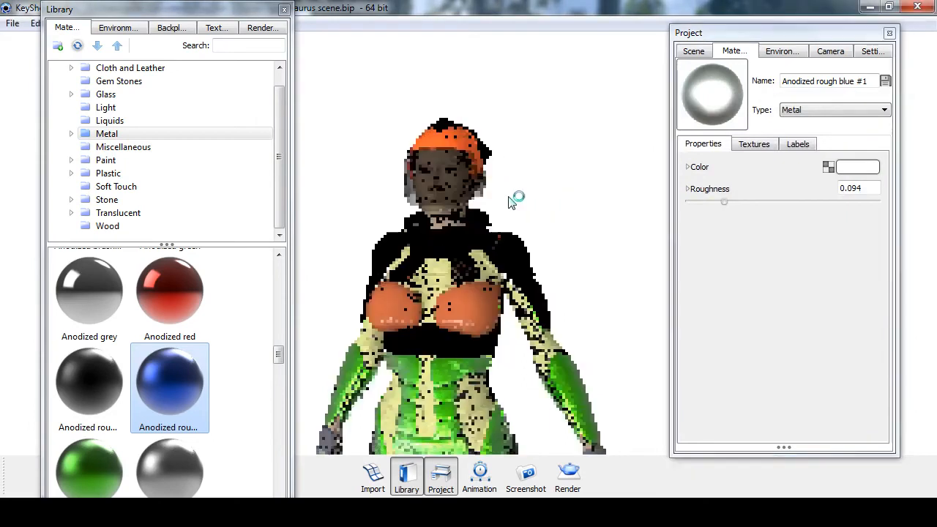
# Apply Anodized red metal to the torso section below the chest and Brass dots 1 to the abdomen and arm armor
pyautogui.moveTo(194, 301); pyautogui.dragTo(412, 338)
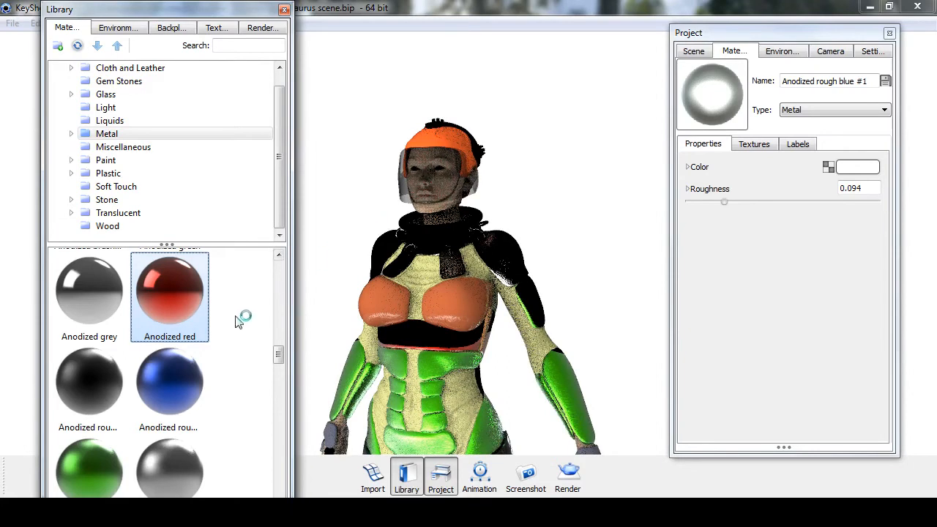
pyautogui.moveTo(278, 354); pyautogui.dragTo(279, 388)
pyautogui.moveTo(167, 275); pyautogui.dragTo(363, 308)
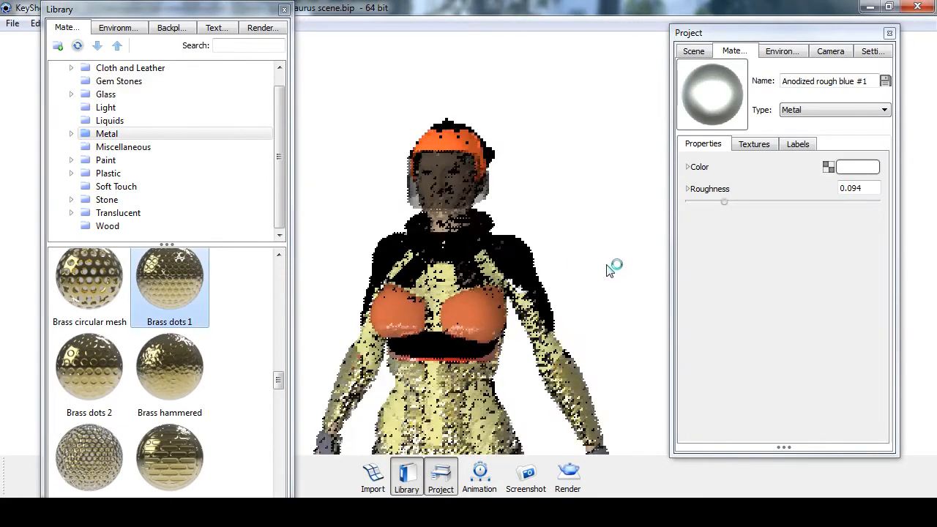
pyautogui.moveTo(604, 245); pyautogui.dragTo(508, 232)
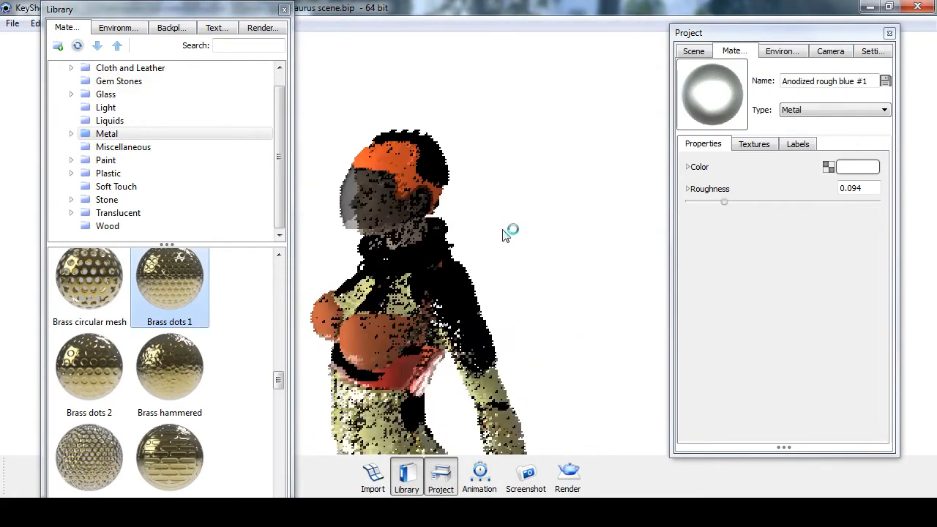
# Apply the Paint - gloss red material to the figure's collar and the back of the helmet
pyautogui.click(294, 108)
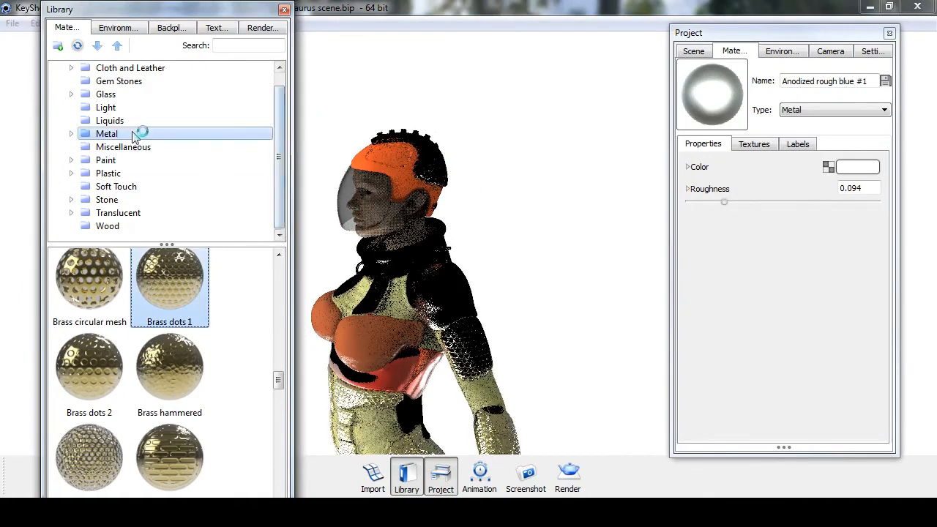
pyautogui.click(117, 134)
pyautogui.click(117, 159)
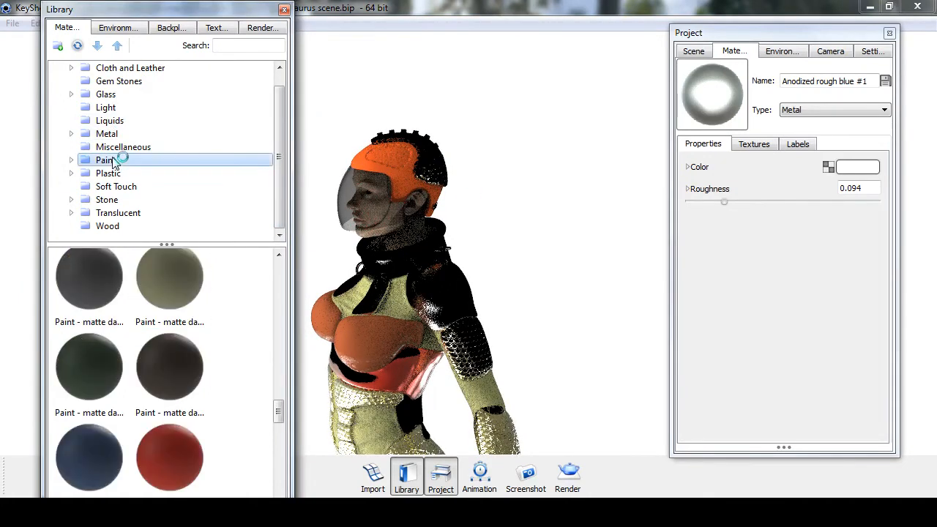
pyautogui.moveTo(279, 413)
pyautogui.mouseDown()
pyautogui.moveTo(281, 469)
pyautogui.moveTo(292, 337)
pyautogui.mouseUp()
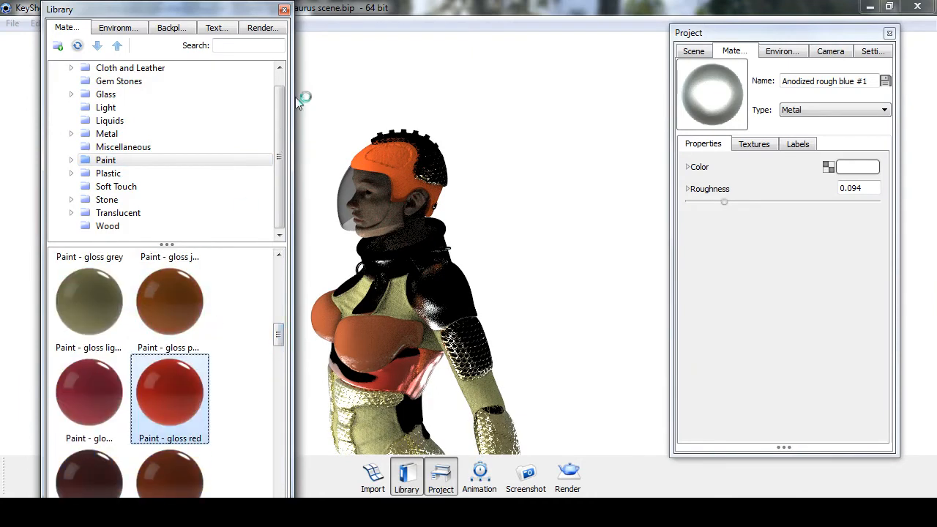
pyautogui.moveTo(494, 269); pyautogui.dragTo(404, 269)
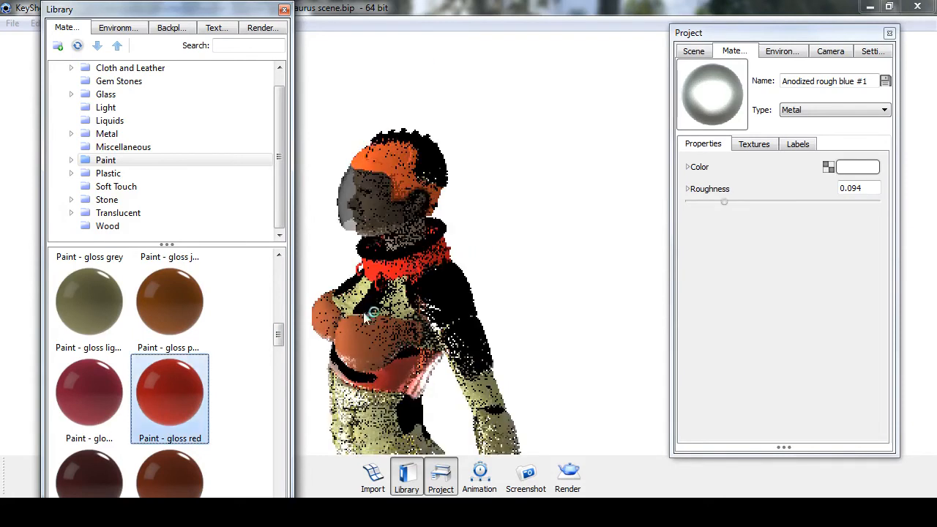
pyautogui.moveTo(437, 169); pyautogui.dragTo(521, 215)
# Apply the pink gloss paint to the shoulder pads and straps, and the light olive gloss paint to the arm and abdomen armor
pyautogui.moveTo(491, 253); pyautogui.dragTo(582, 258)
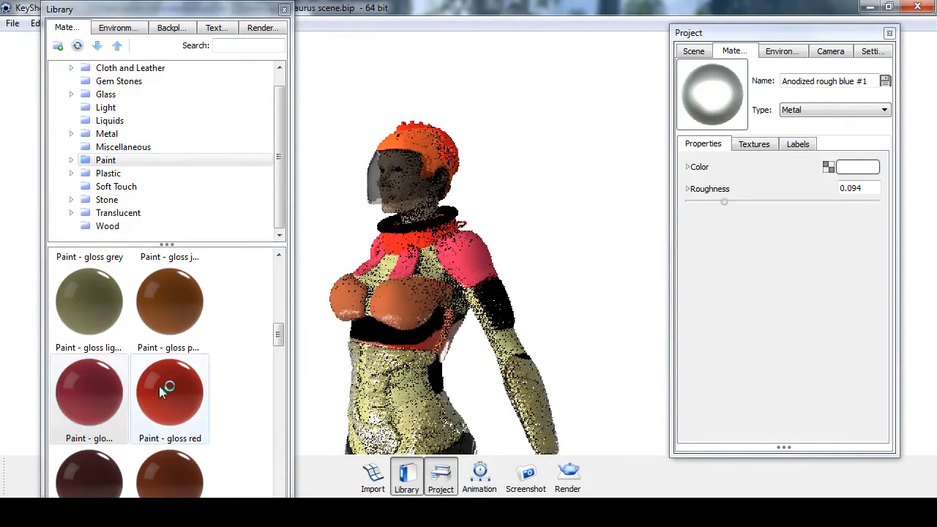
pyautogui.click(116, 298)
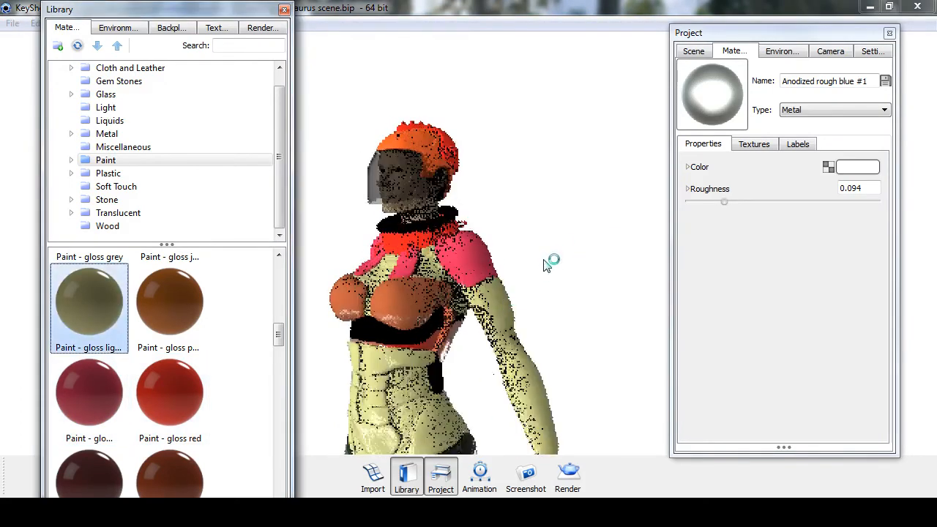
pyautogui.moveTo(541, 265); pyautogui.dragTo(595, 256)
# Apply the reddish-brown gloss paint to the band below the chest and the orange gloss paint to the panel at the side of the waist
pyautogui.click(183, 469)
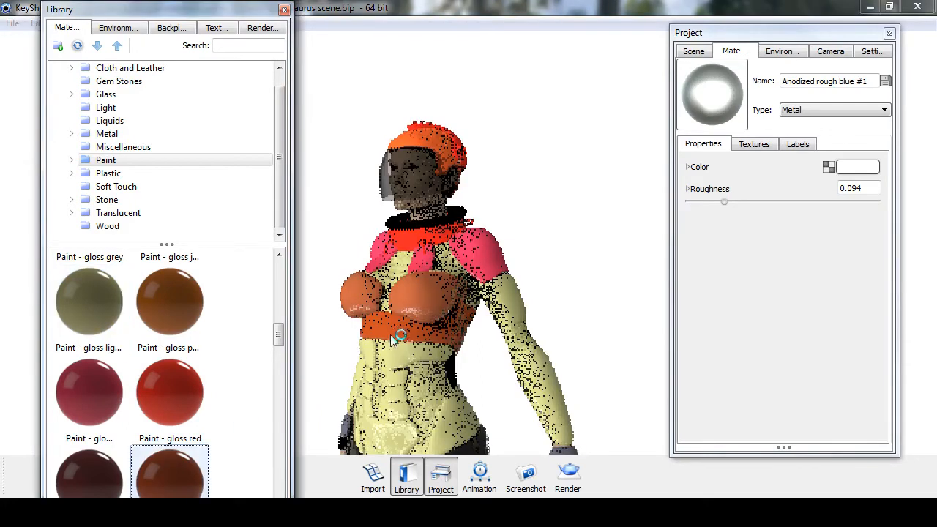
pyautogui.moveTo(560, 278); pyautogui.dragTo(401, 298)
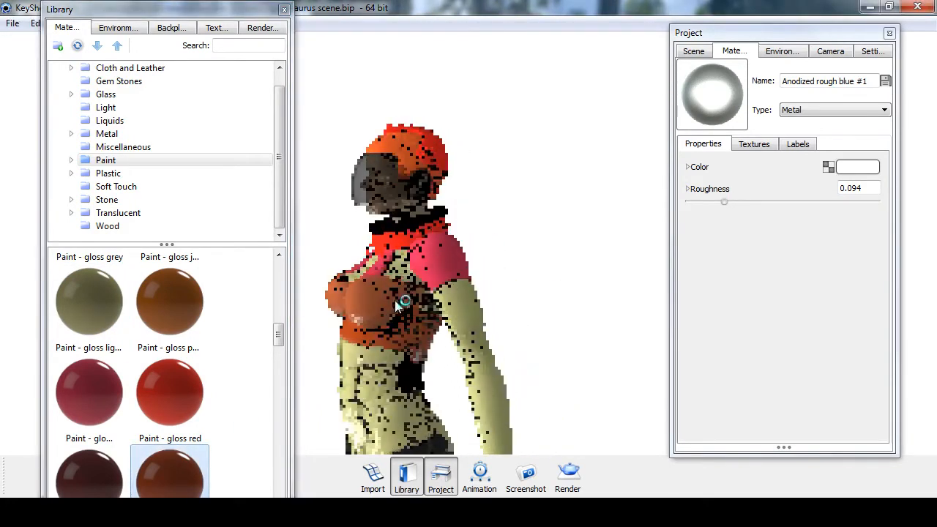
pyautogui.moveTo(281, 333); pyautogui.dragTo(284, 361)
pyautogui.moveTo(98, 360); pyautogui.dragTo(187, 359)
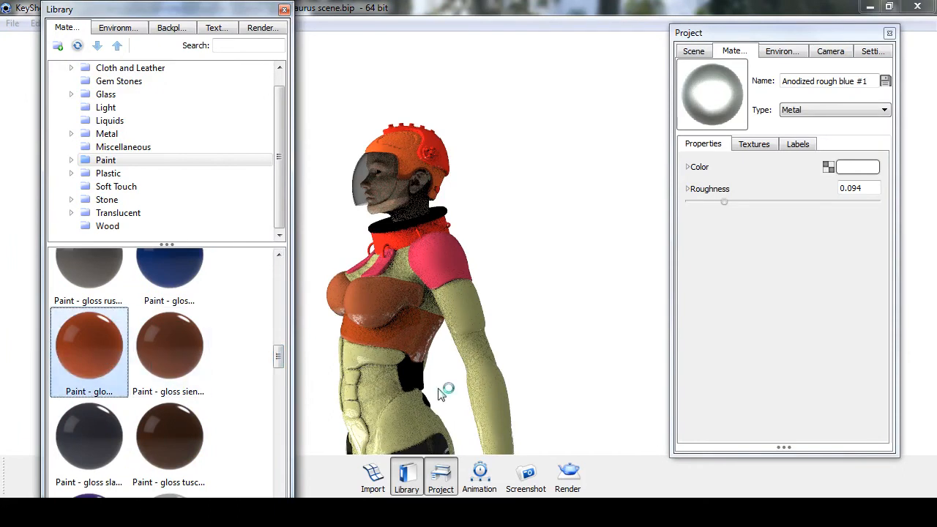
pyautogui.moveTo(442, 398); pyautogui.dragTo(423, 384)
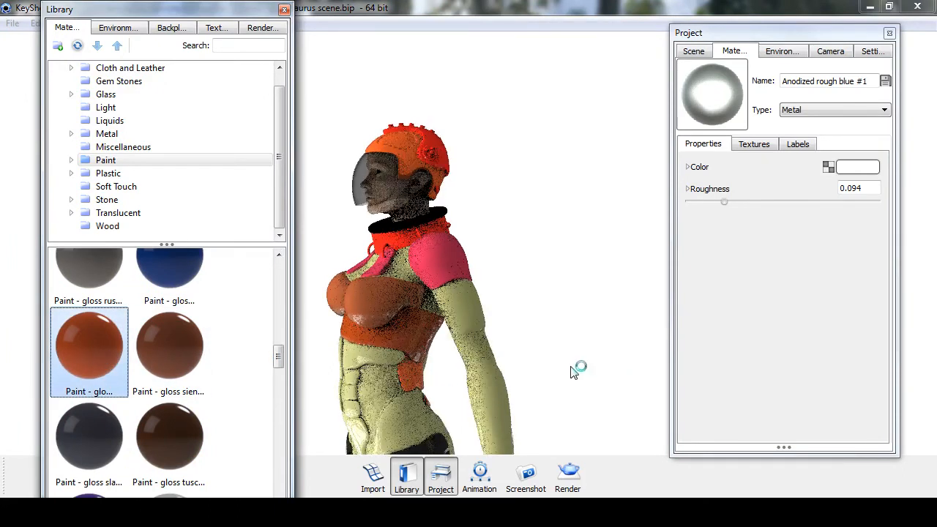
# Apply the Anodized yellow metal to the black neck ring and the rough anodized green metal to the neck part inside the helmet
pyautogui.click(121, 133)
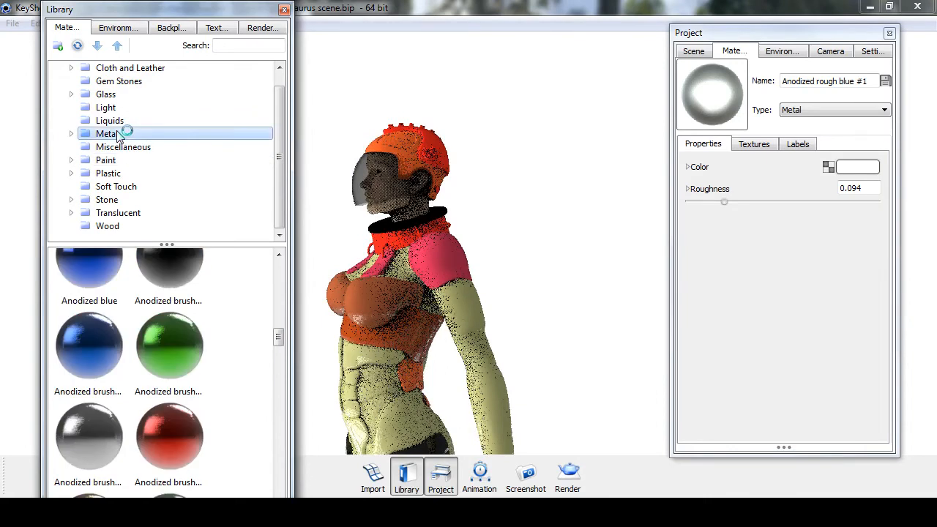
pyautogui.scroll(-5, 275, 352)
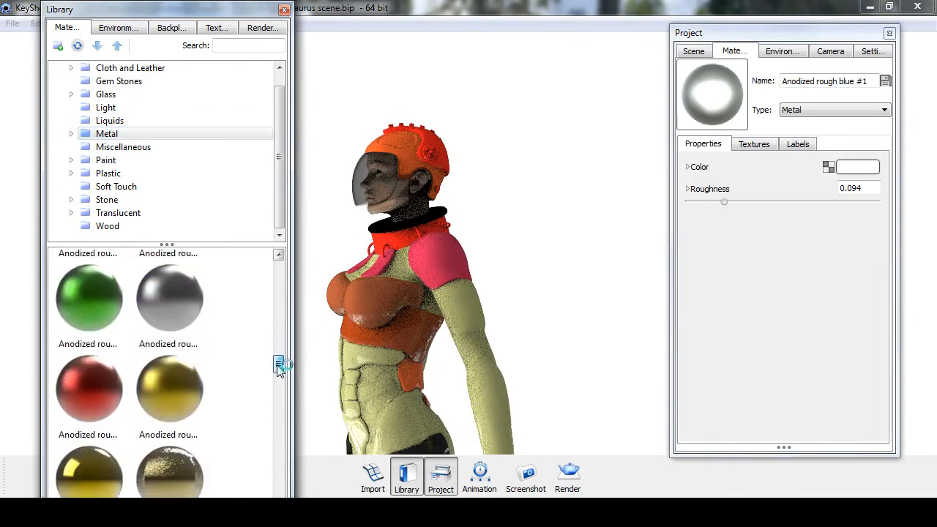
pyautogui.click(111, 431)
pyautogui.moveTo(353, 225); pyautogui.dragTo(375, 228)
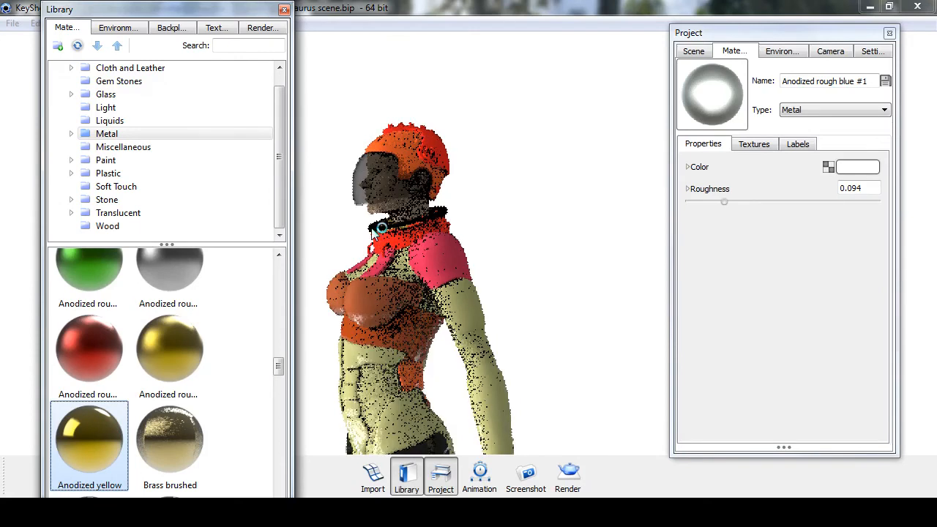
pyautogui.moveTo(503, 239); pyautogui.dragTo(553, 238)
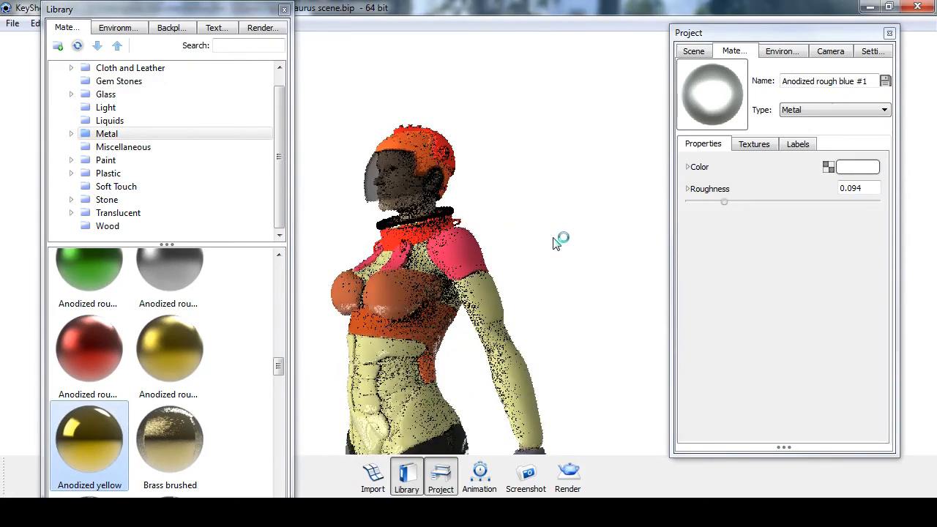
pyautogui.scroll(3, 551, 240)
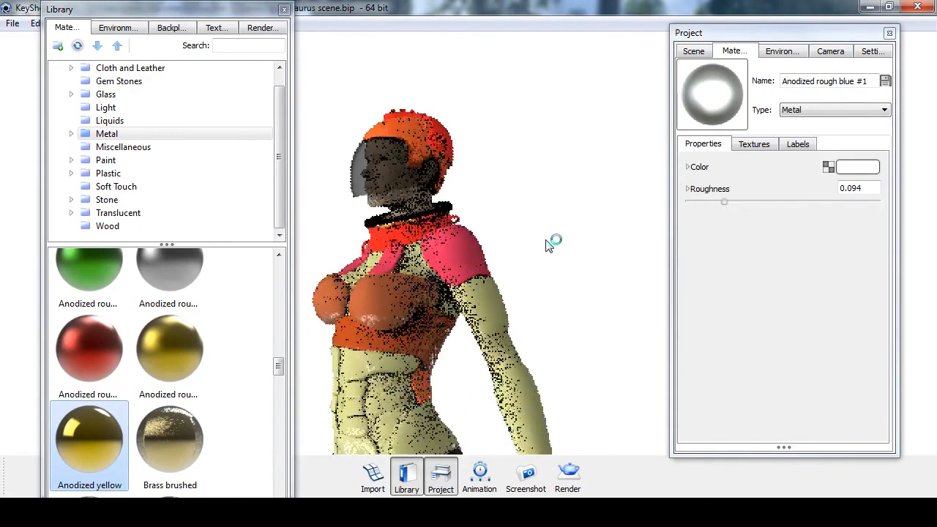
pyautogui.scroll(3, 550, 243)
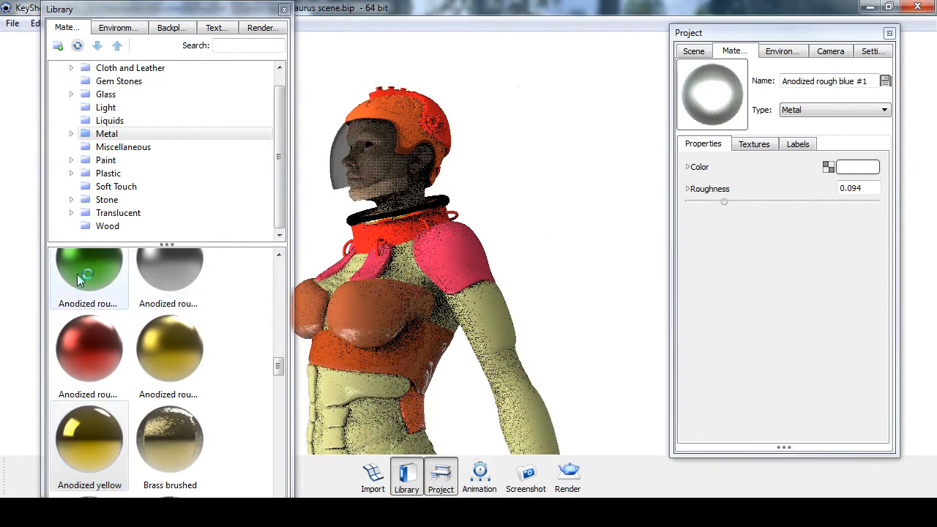
pyautogui.moveTo(81, 278); pyautogui.dragTo(308, 216)
# Apply the rough anodized yellow metal to the thigh armor and the rough anodized green metal to the knee pads
pyautogui.moveTo(532, 197); pyautogui.dragTo(623, 262)
pyautogui.rightClick(485, 260)
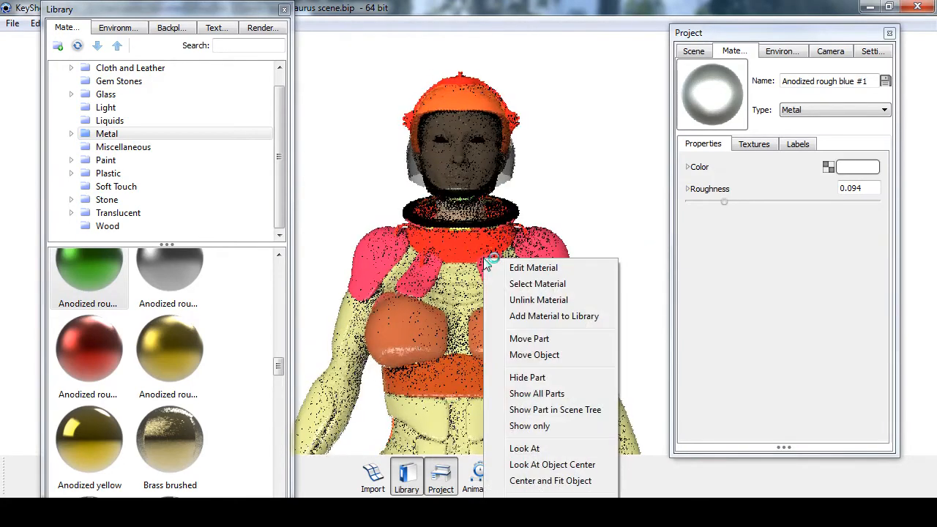
pyautogui.click(540, 481)
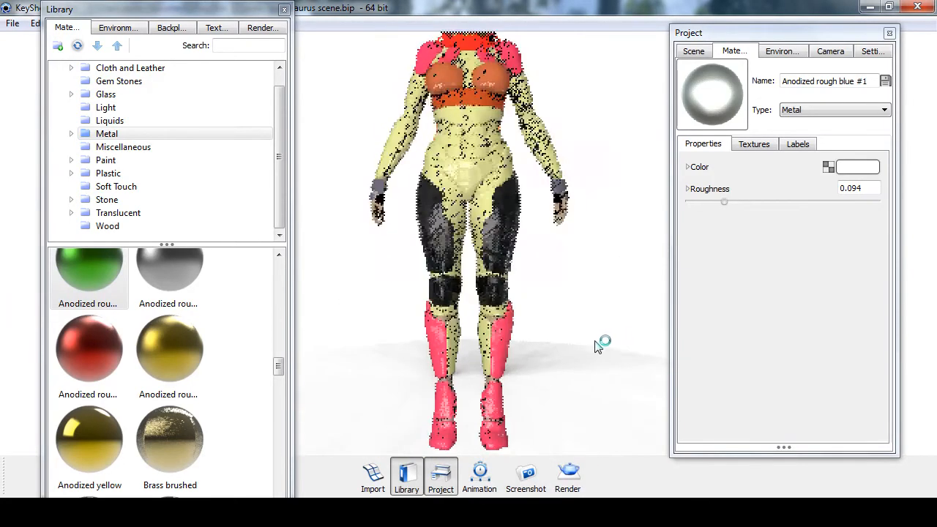
pyautogui.moveTo(599, 275); pyautogui.dragTo(584, 330, button='middle')
pyautogui.moveTo(577, 340)
pyautogui.mouseDown()
pyautogui.moveTo(675, 355)
pyautogui.moveTo(561, 345)
pyautogui.mouseUp()
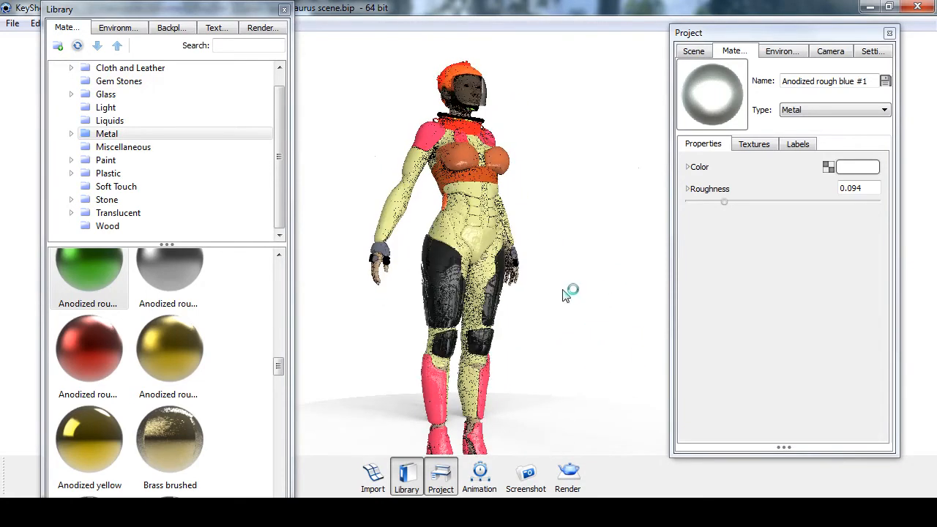
pyautogui.click(178, 356)
pyautogui.moveTo(414, 308); pyautogui.dragTo(428, 315)
pyautogui.moveTo(88, 274); pyautogui.dragTo(450, 350)
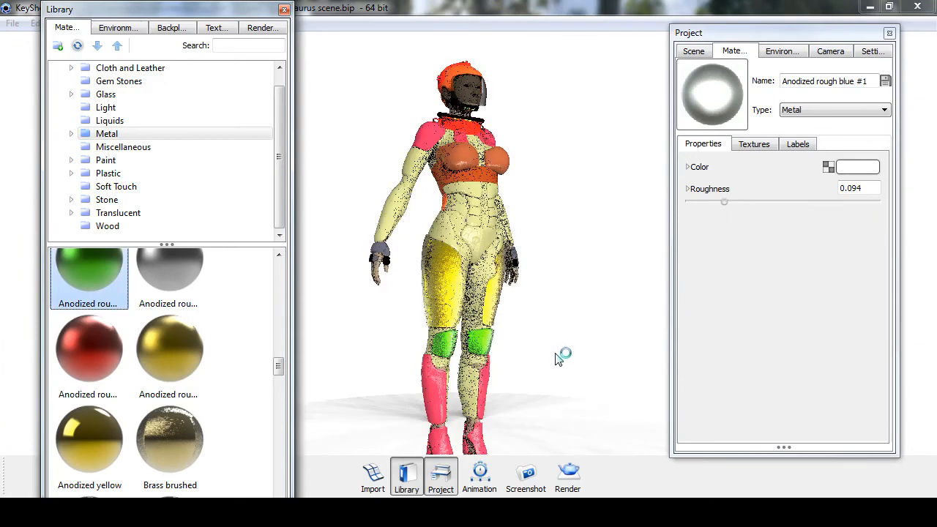
# Apply the rough anodized grey metal to the black parts on the hands below the wrist cuffs
pyautogui.click(194, 277)
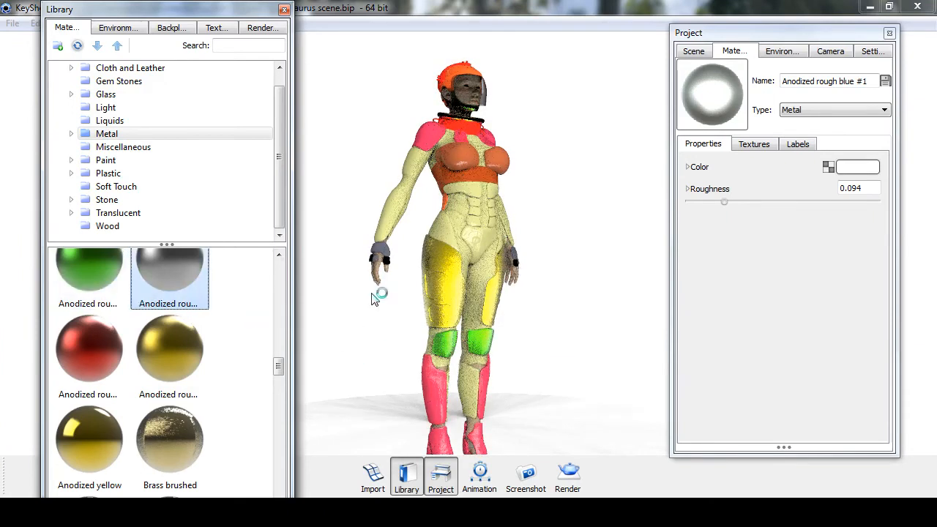
pyautogui.moveTo(388, 267); pyautogui.dragTo(388, 268)
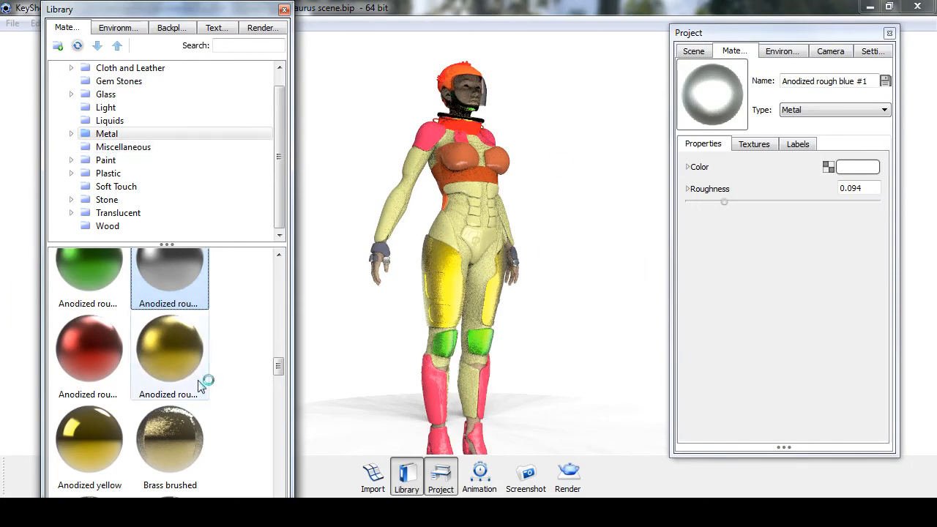
# Try the stone materials Porcelain pattern 2 and Travertine - Beige on the thigh armor, and open the travertine for editing
pyautogui.click(107, 199)
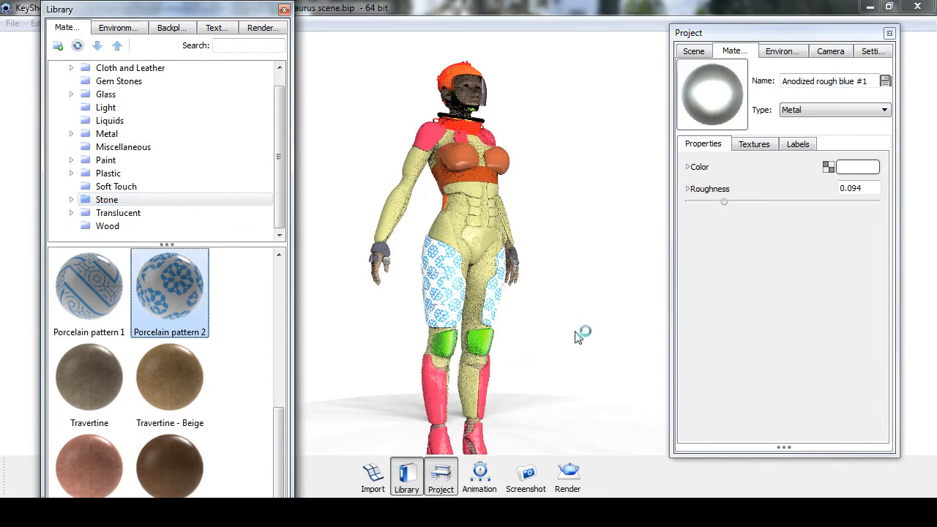
pyautogui.moveTo(403, 287); pyautogui.dragTo(438, 274)
pyautogui.doubleClick(442, 266)
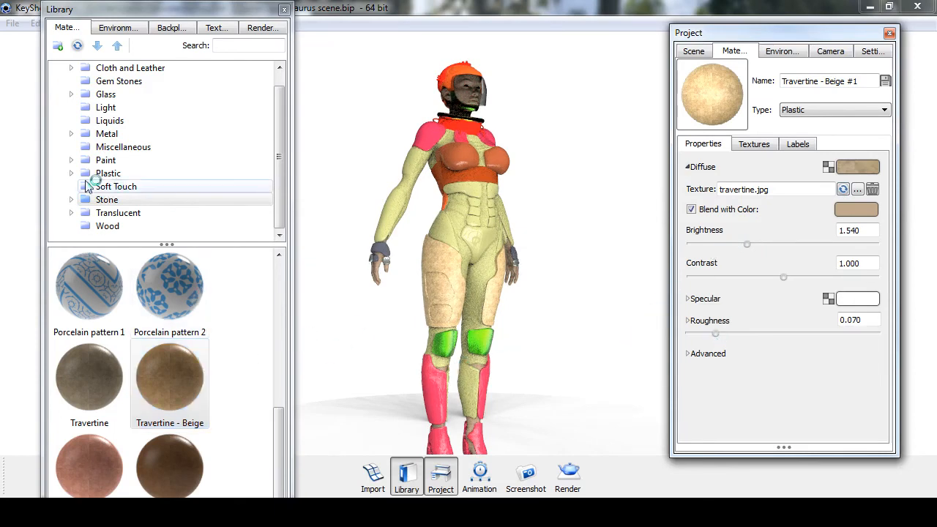
# Apply the hammered-looking aluminum metal to the thigh armor
pyautogui.click(106, 199)
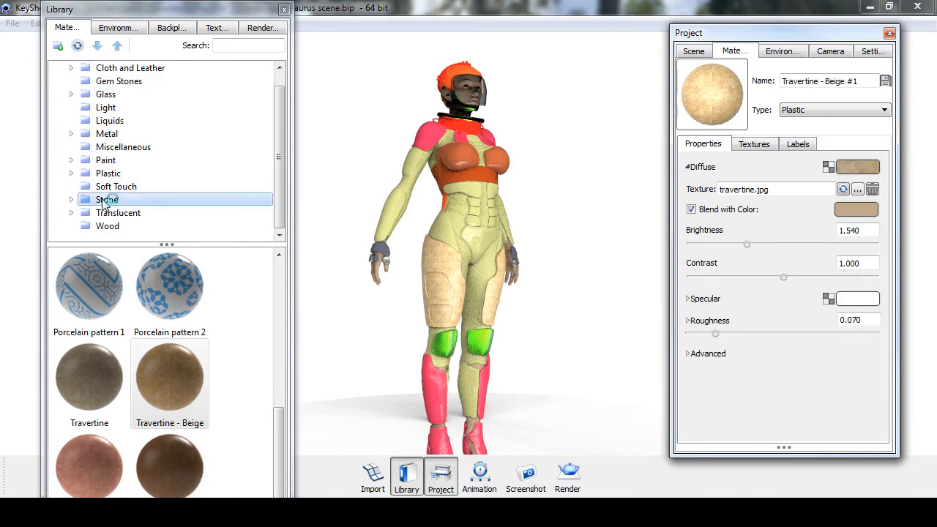
pyautogui.click(109, 134)
pyautogui.moveTo(172, 289); pyautogui.dragTo(448, 308)
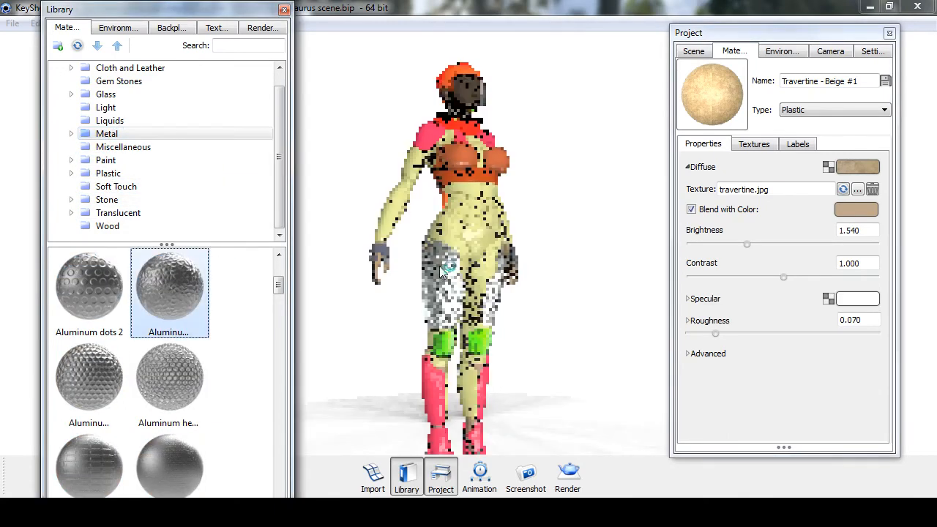
# Render a still JPEG image of the figure at 800 x 361 and close the finished rendering
pyautogui.click(568, 476)
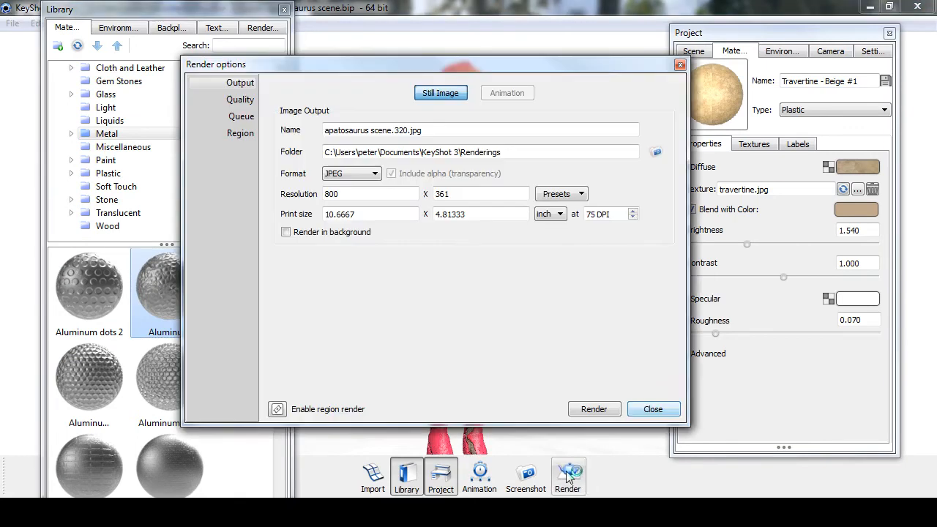
pyautogui.click(594, 410)
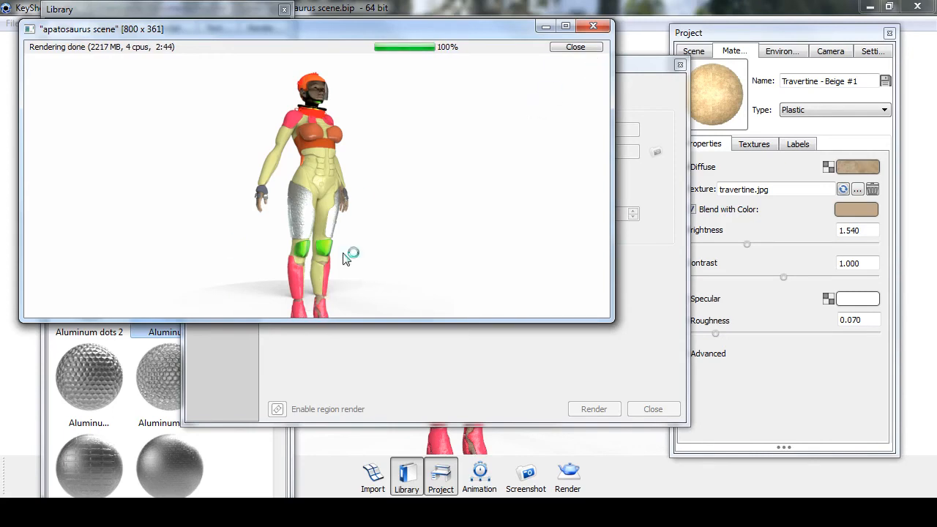
pyautogui.click(576, 48)
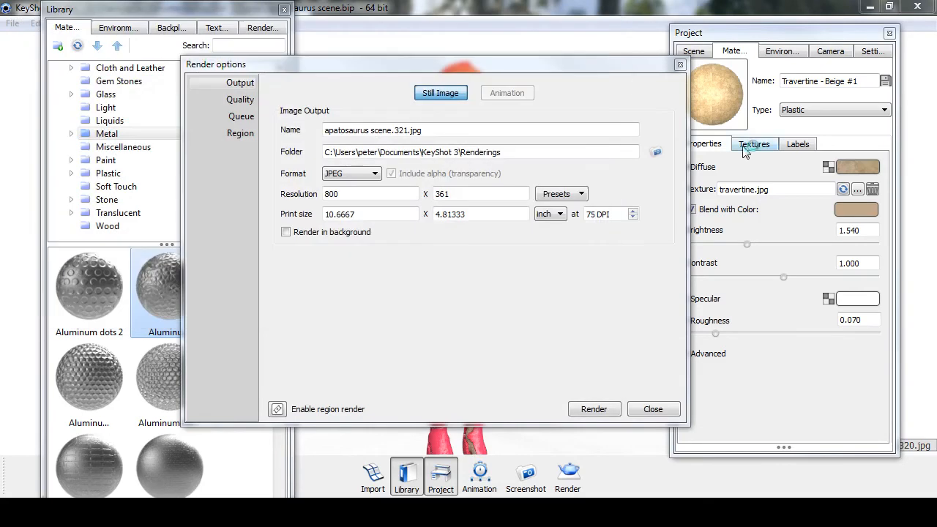
# Switch the background from a plain color to the lighting environment and close the project and render options windows
pyautogui.click(777, 52)
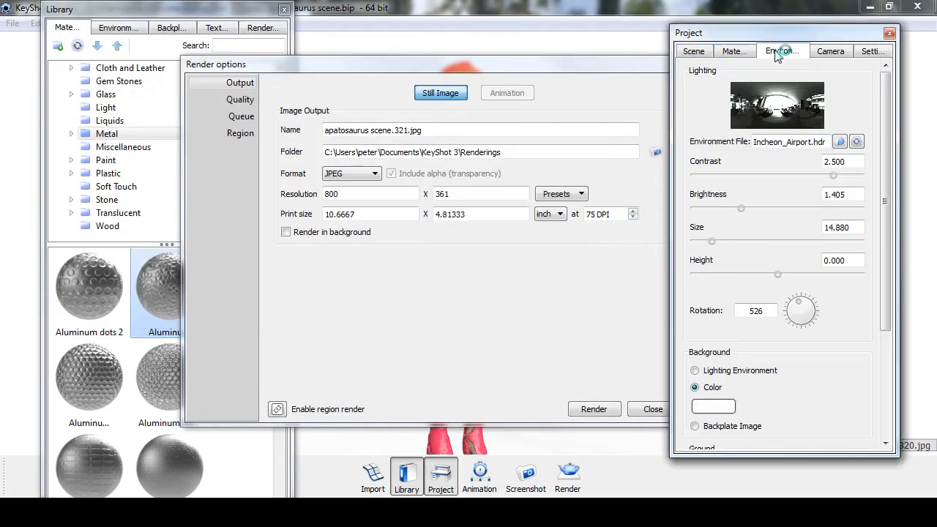
pyautogui.click(696, 372)
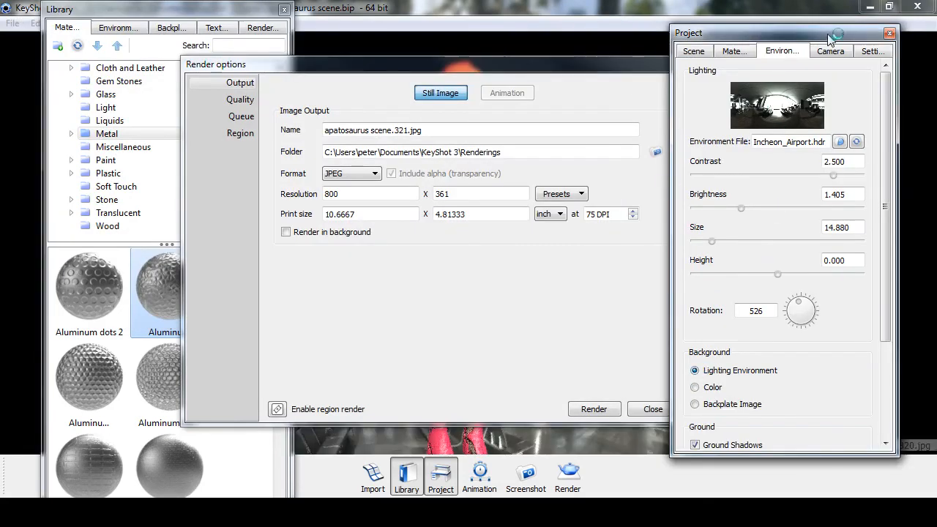
pyautogui.click(889, 33)
pyautogui.click(680, 64)
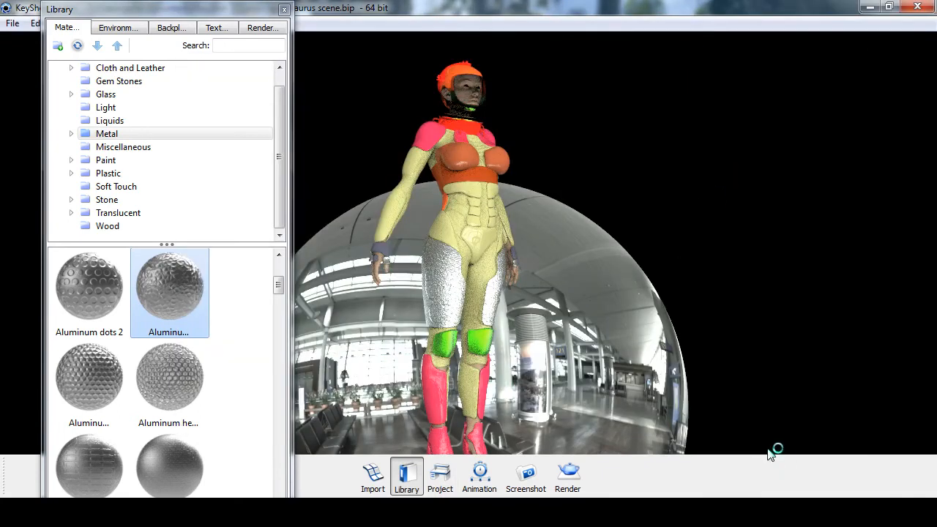
# Enlarge the Incheon_Airport environment around the figure to a size of 85.845
pyautogui.click(439, 477)
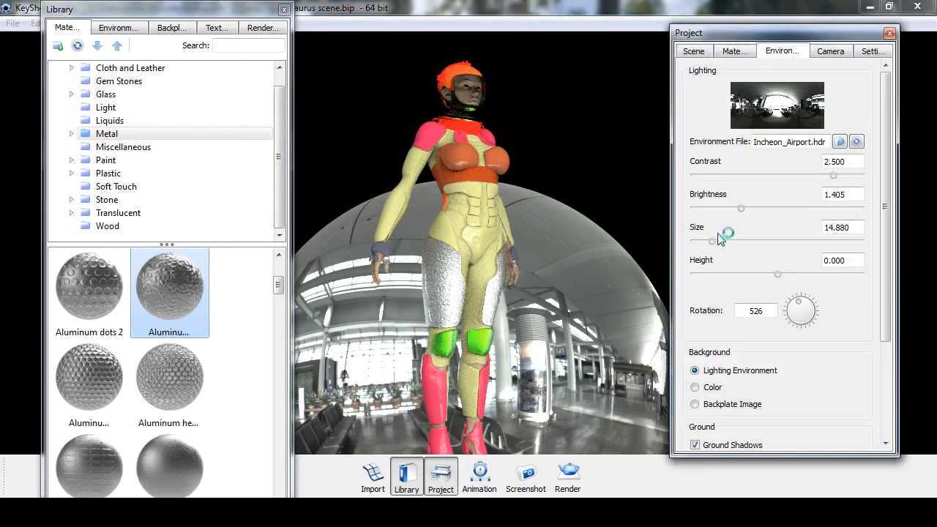
pyautogui.moveTo(710, 247); pyautogui.dragTo(744, 248)
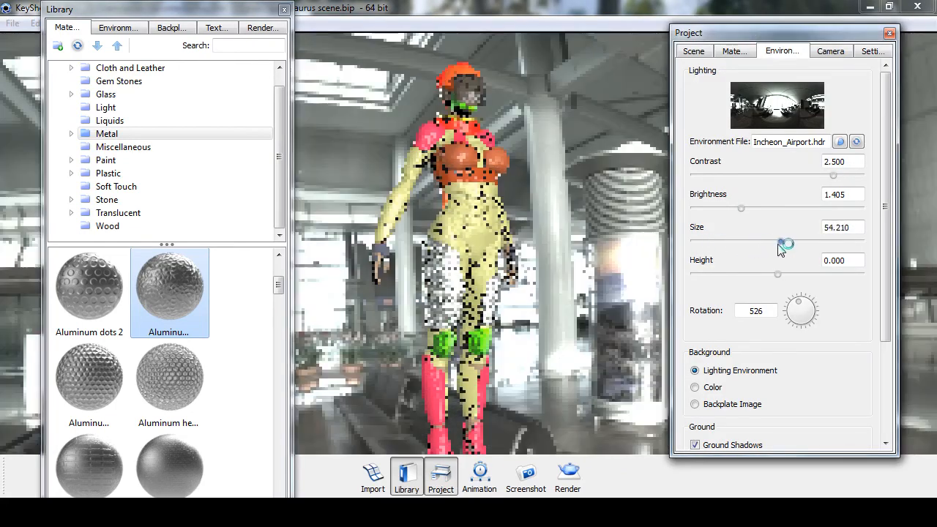
pyautogui.moveTo(783, 246); pyautogui.dragTo(798, 246)
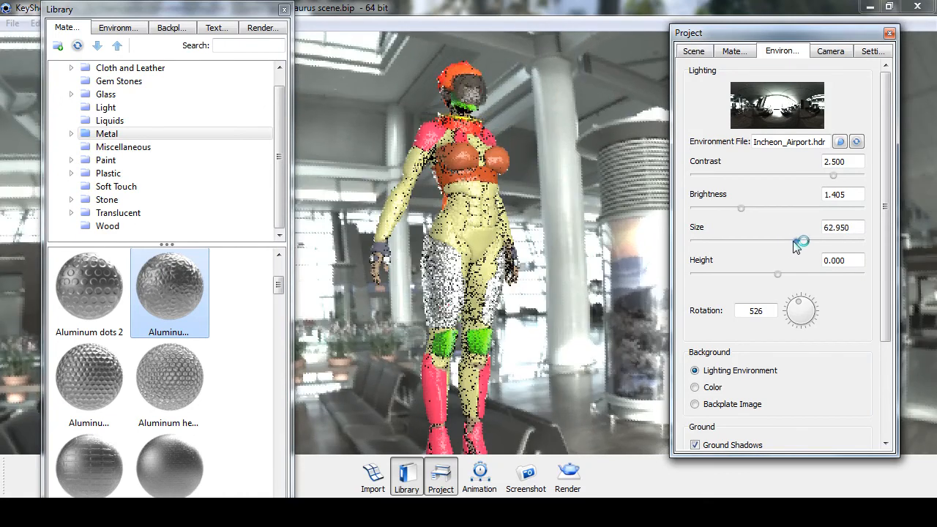
pyautogui.moveTo(632, 298); pyautogui.dragTo(495, 359)
pyautogui.moveTo(621, 380); pyautogui.dragTo(426, 384)
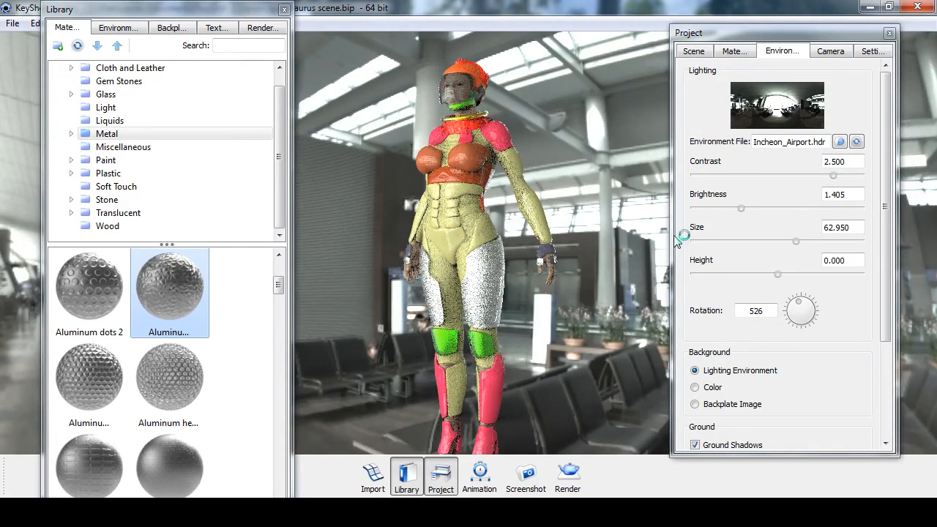
pyautogui.moveTo(796, 241); pyautogui.dragTo(839, 249)
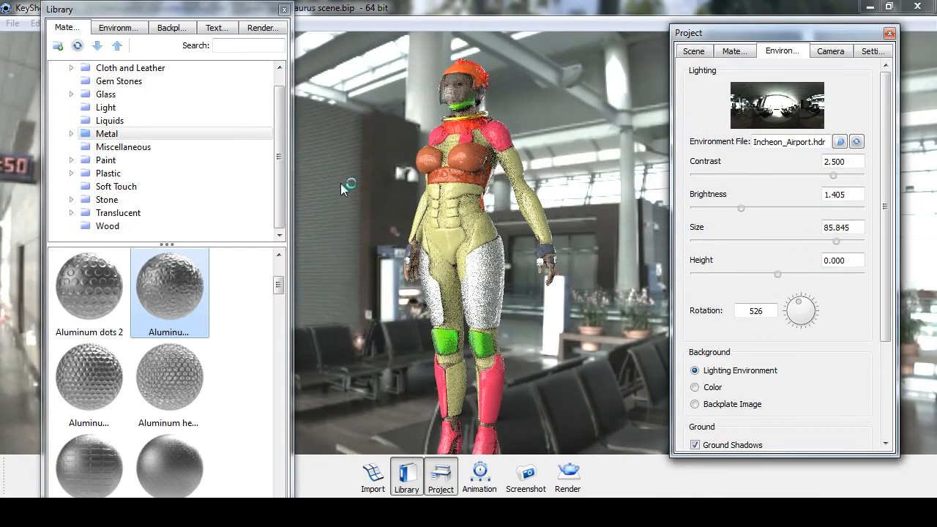
# Close the material library and save the scene as a new BIP file named "female body armour"
pyautogui.click(284, 9)
pyautogui.click(15, 24)
pyautogui.click(51, 144)
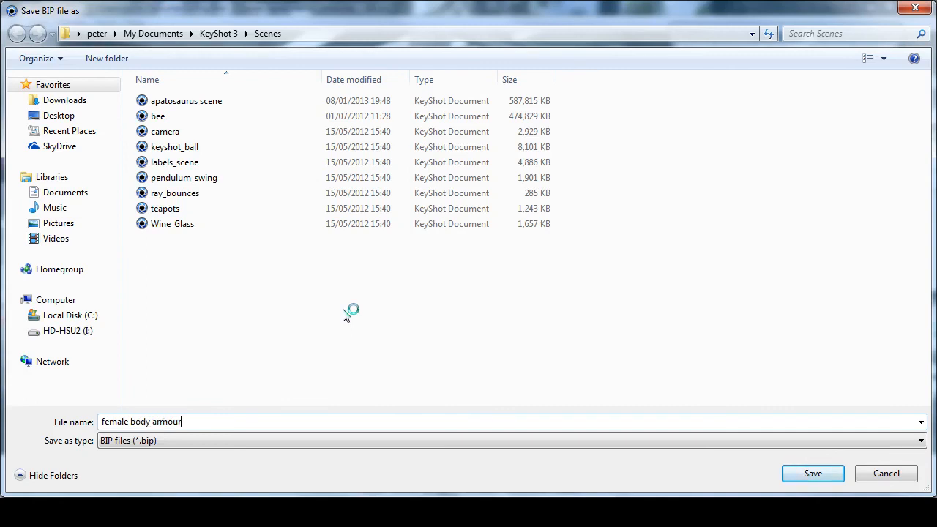
pyautogui.press('Return')
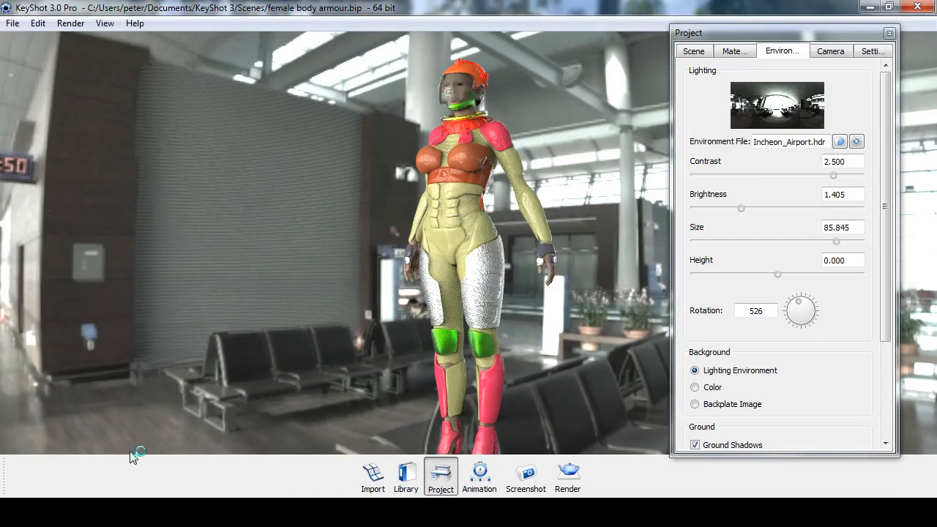
# Examine the thumbnails of the recently opened scenes without opening any, and view the figure from a slightly different angle
pyautogui.moveTo(258, 306); pyautogui.dragTo(314, 319)
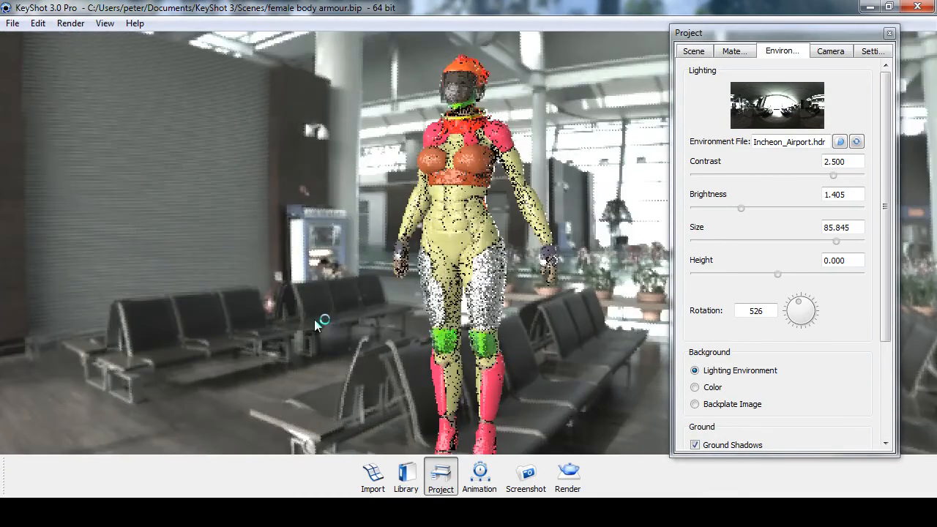
pyautogui.click(13, 23)
pyautogui.moveTo(38, 81)
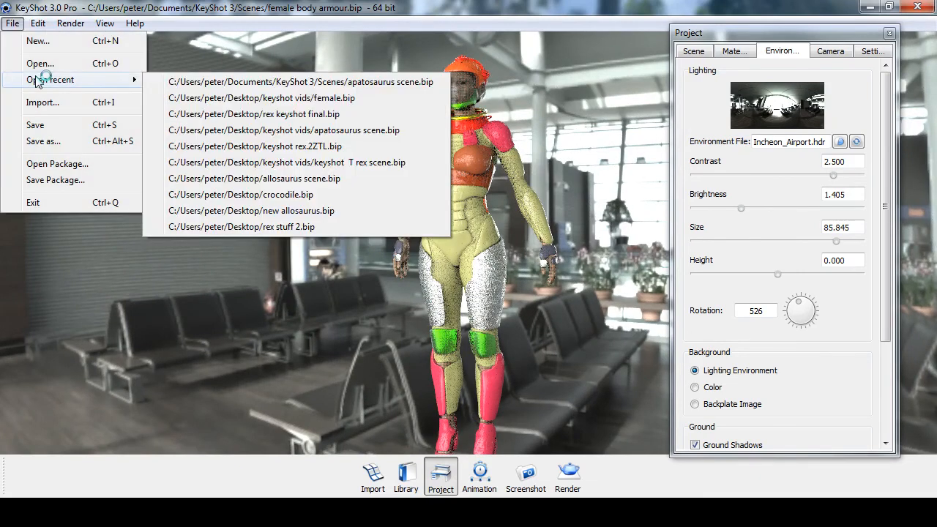
pyautogui.moveTo(229, 97)
pyautogui.moveTo(233, 116)
pyautogui.moveTo(239, 147)
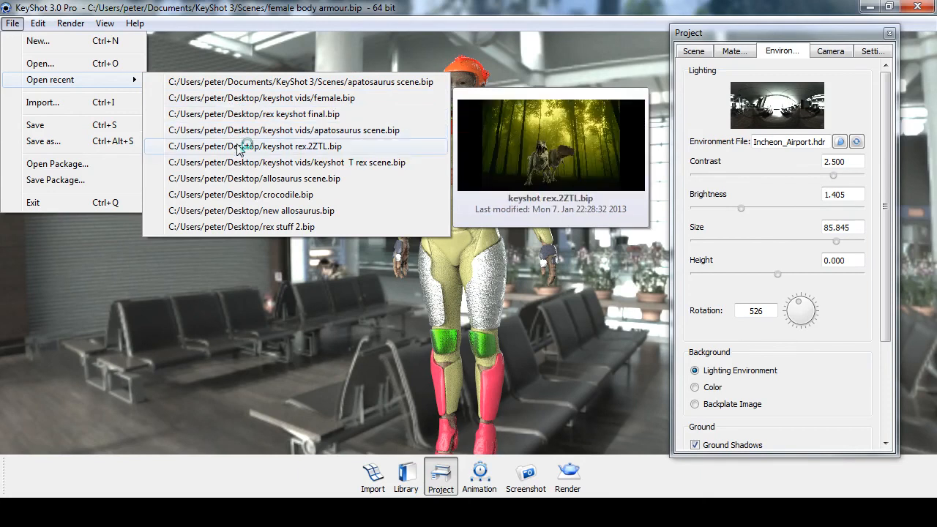
pyautogui.moveTo(247, 211)
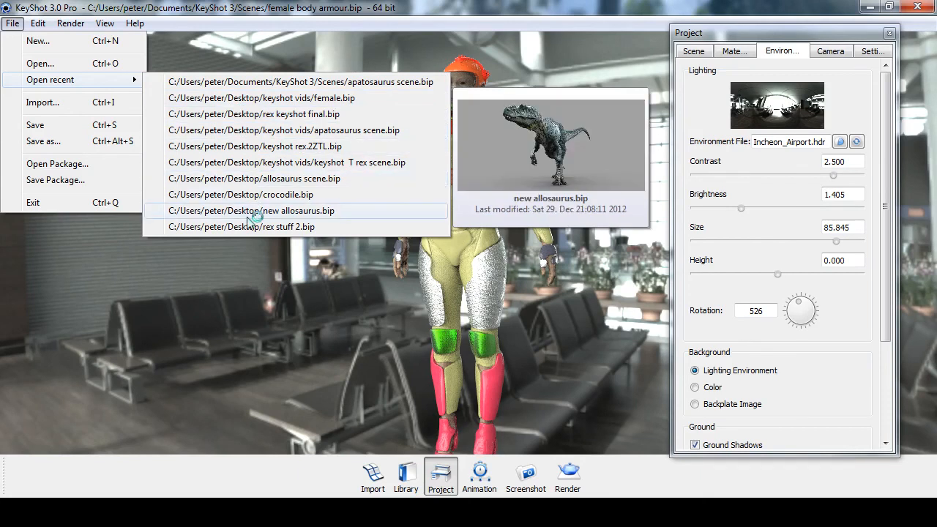
pyautogui.click(178, 331)
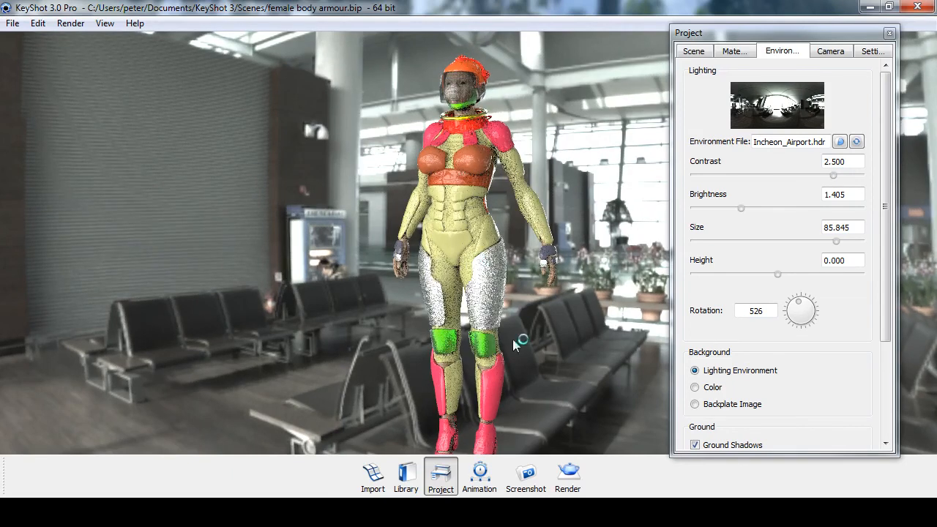
pyautogui.moveTo(543, 345); pyautogui.dragTo(557, 342)
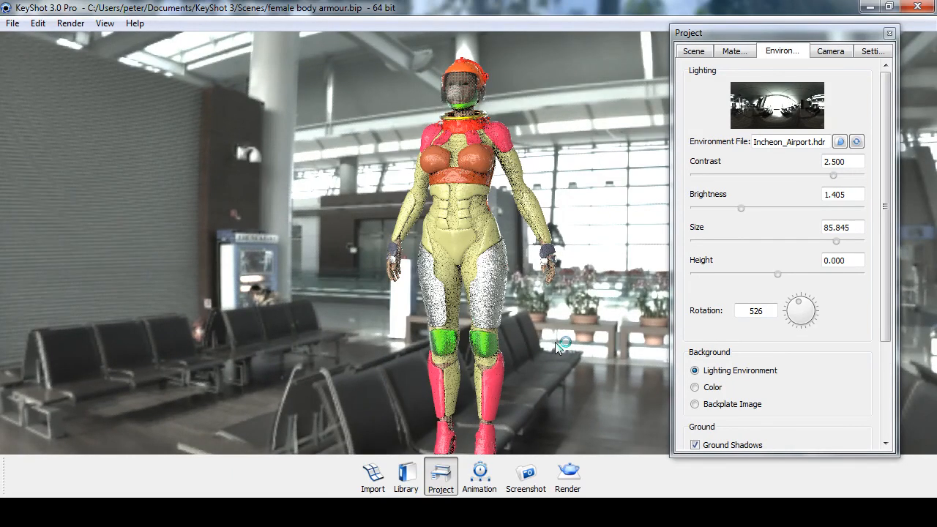